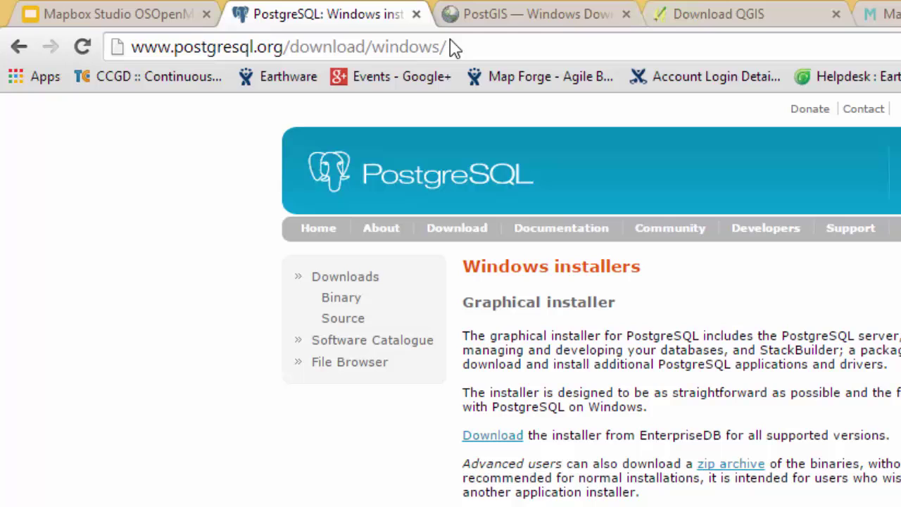
# - Go from the PostgreSQL Windows page to EnterpriseDB's download page and scroll to the Win x86-64 installers
pyautogui.click(462, 45)
pyautogui.click(484, 45)
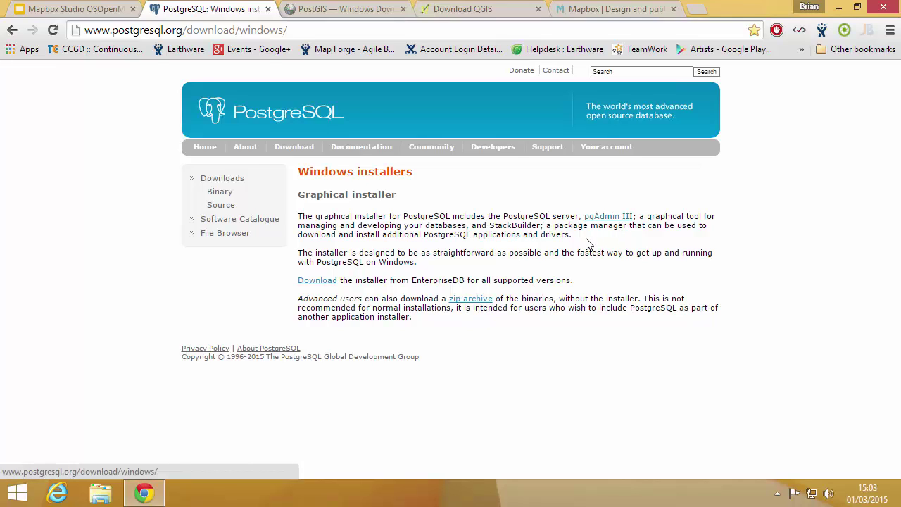
pyautogui.hotkey('ctrl', 'l')
pyautogui.press('End')
pyautogui.click(330, 282)
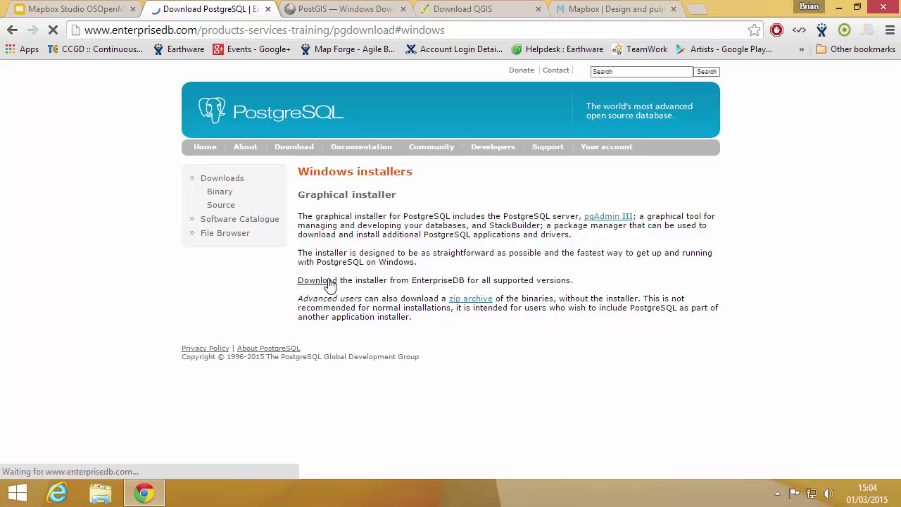
pyautogui.scroll(-3, 472, 275)
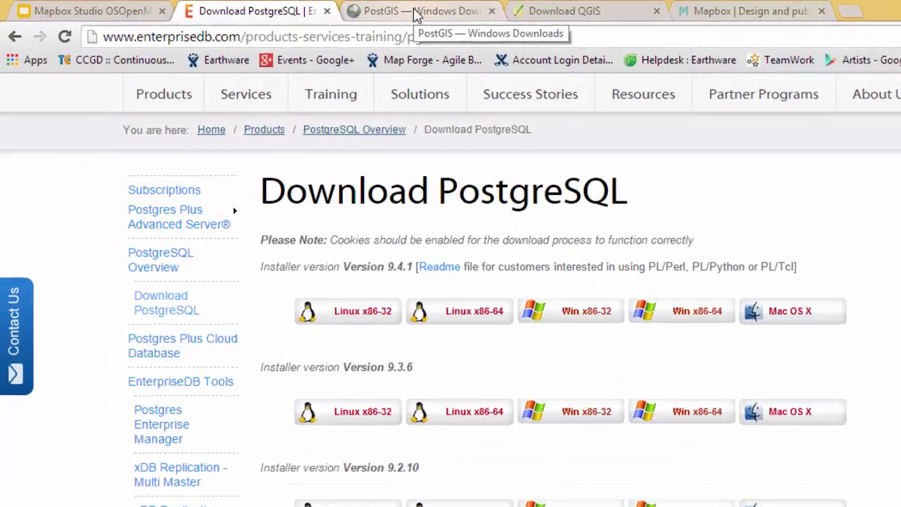
# - Browse the PostGIS Windows downloads into the pg94 bundle folder, then move to the QGIS download page
pyautogui.click(340, 9)
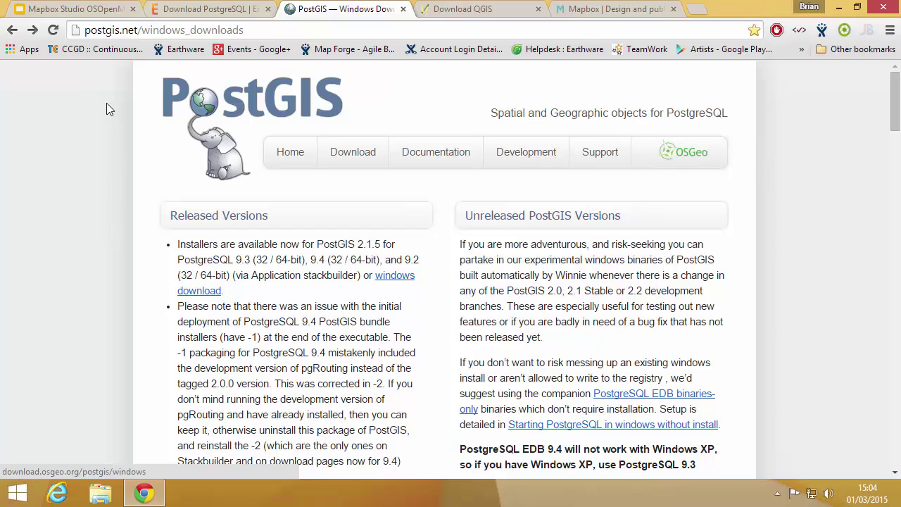
pyautogui.click(403, 281)
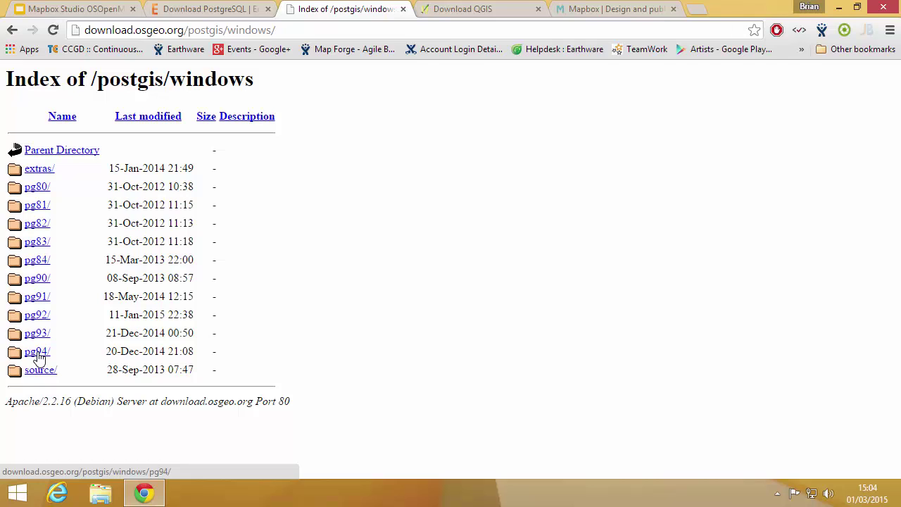
pyautogui.click(220, 11)
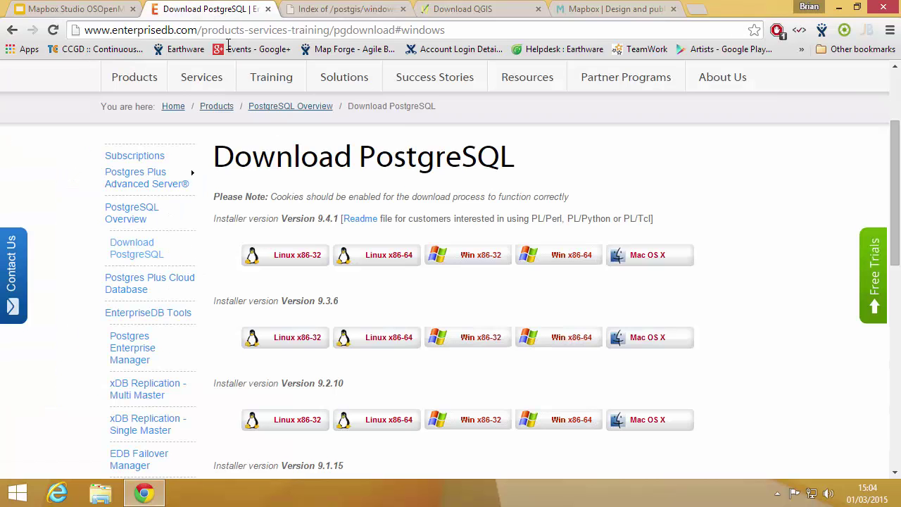
pyautogui.click(373, 11)
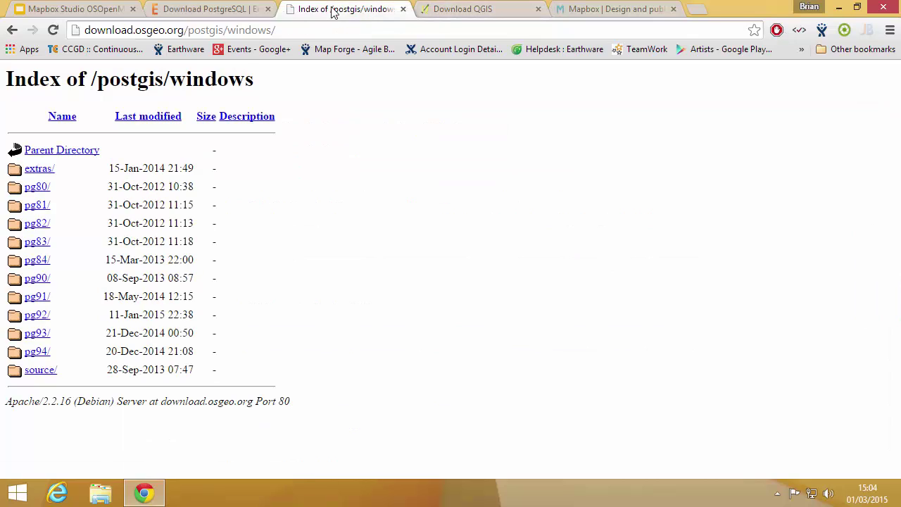
pyautogui.click(39, 354)
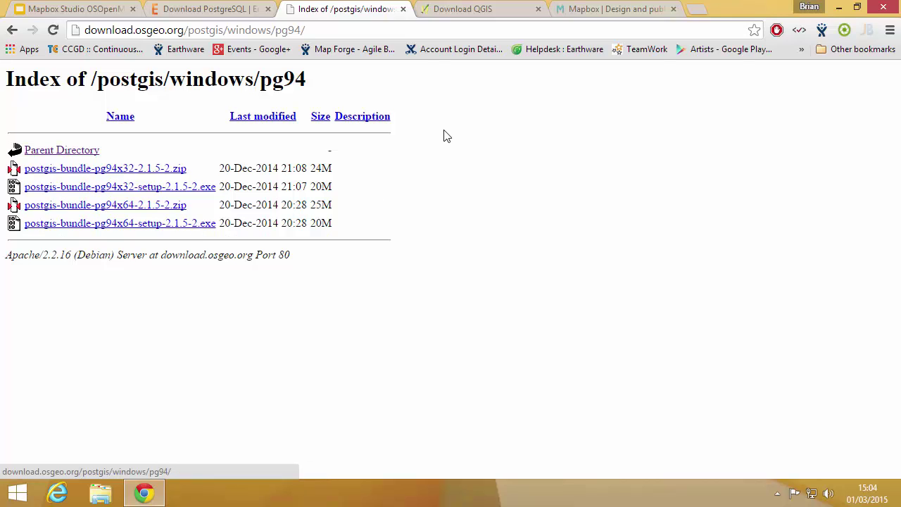
pyautogui.click(463, 15)
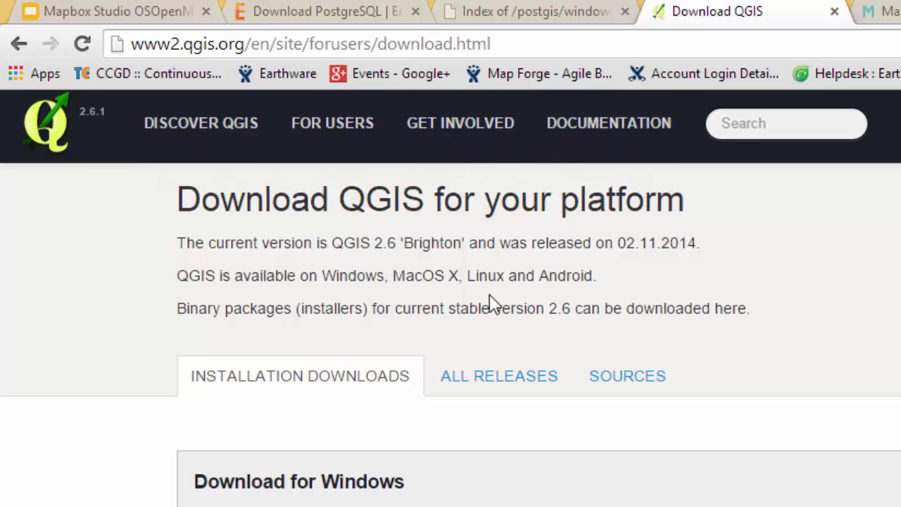
# - Start the QGIS 64-bit installer download and cancel it
pyautogui.scroll(-3, 710, 352)
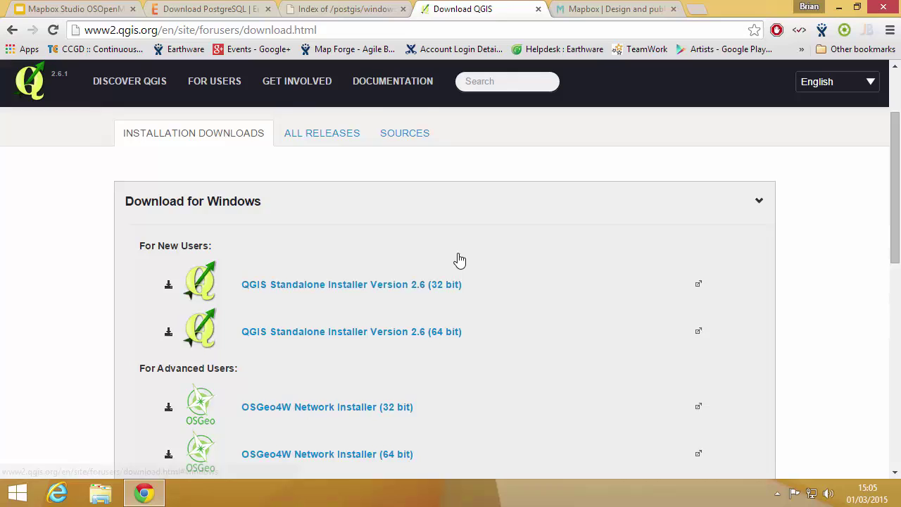
pyautogui.scroll(-1, 546, 342)
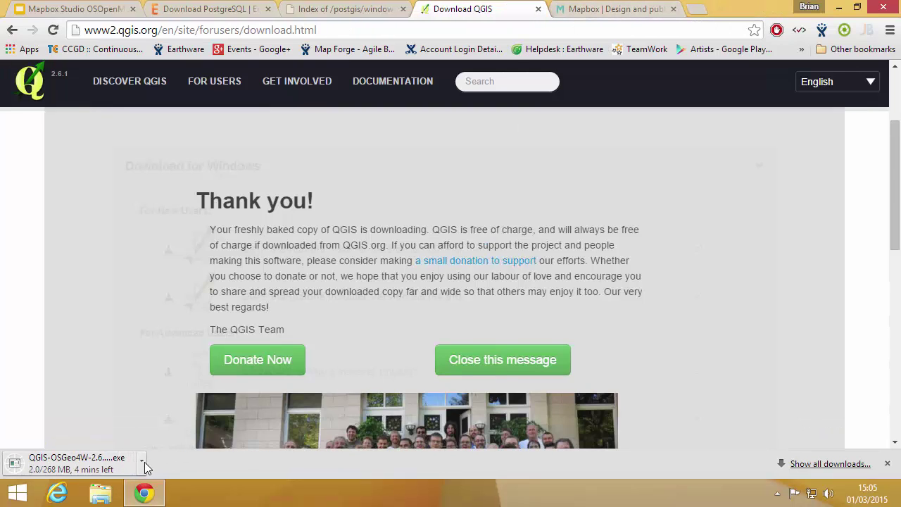
pyautogui.click(141, 460)
pyautogui.click(165, 441)
# - Scroll the Mapbox Studio page to the mapbox-studio-win32-x64-v0.2.5.exe download
pyautogui.click(671, 14)
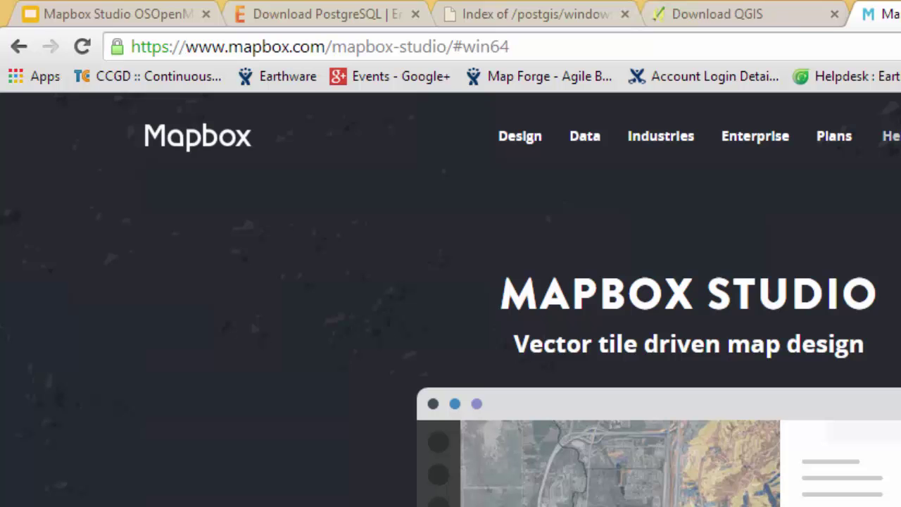
pyautogui.scroll(-3, 898, 118)
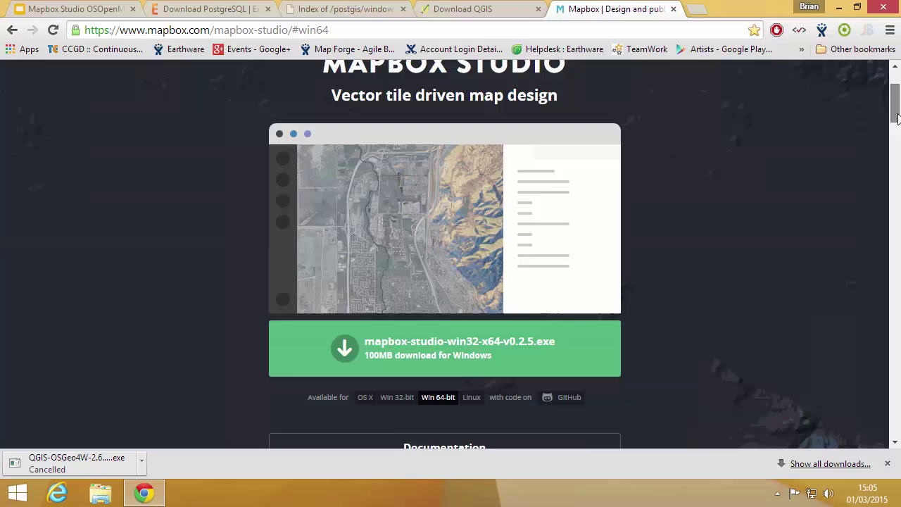
pyautogui.scroll(-5, 898, 118)
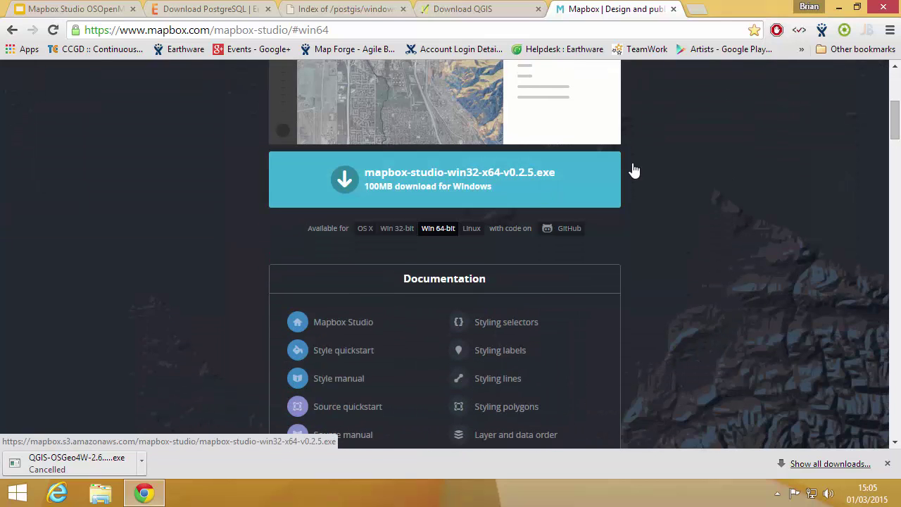
# - Minimize Chrome and run postgresql-9.4.1-1-windows-x64 from the desktop Software folder
pyautogui.click(840, 9)
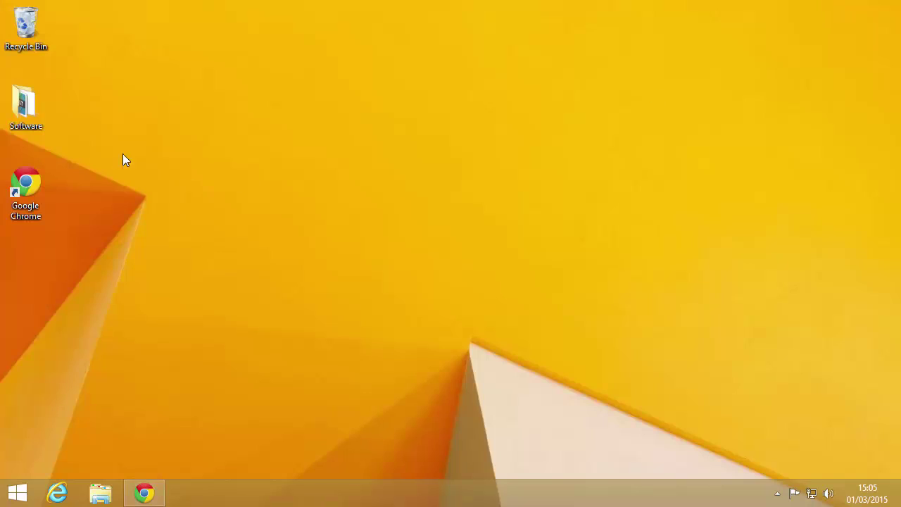
pyautogui.doubleClick(25, 105)
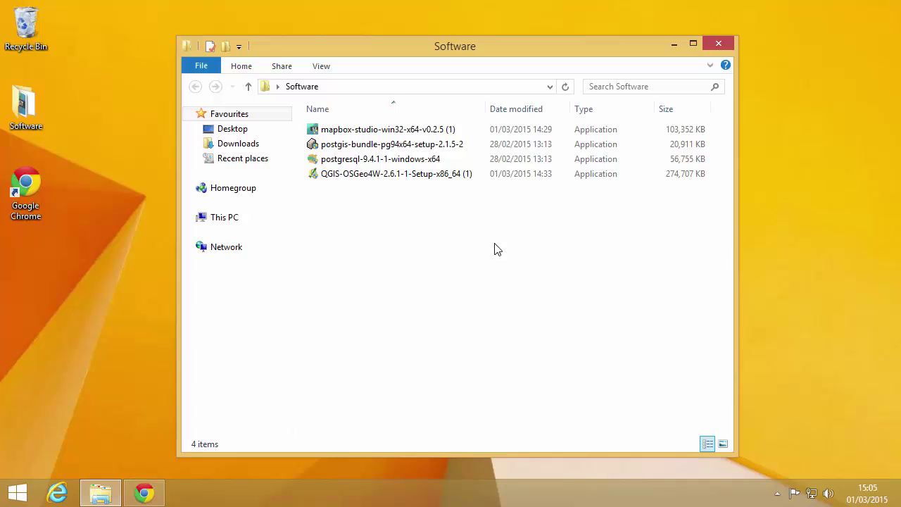
pyautogui.click(380, 162)
pyautogui.doubleClick(380, 163)
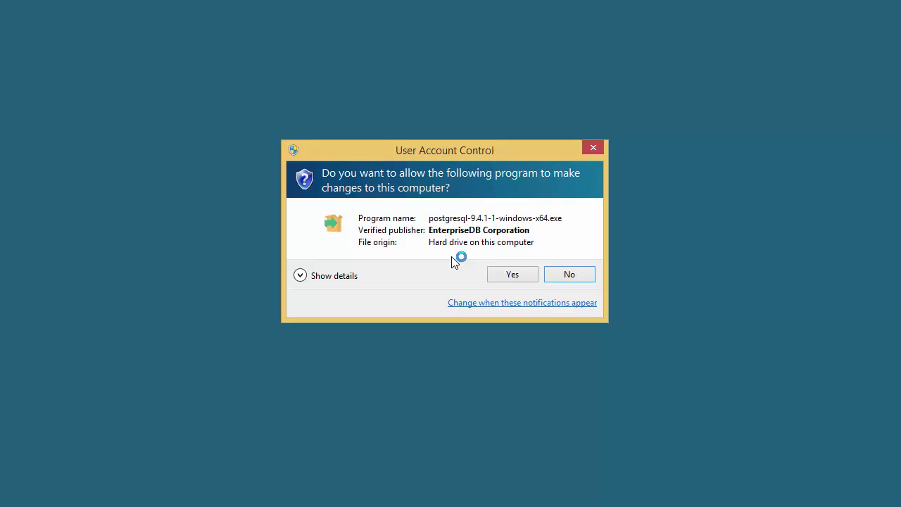
# - Allow the installer and keep the default install and data directories under C:\Program Files\PostgreSQL\9.4
pyautogui.click(508, 275)
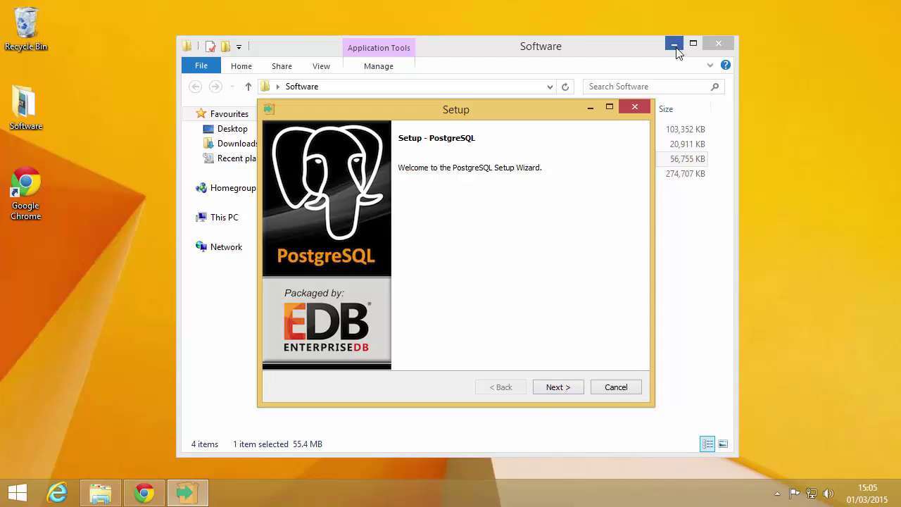
pyautogui.click(674, 45)
pyautogui.click(566, 389)
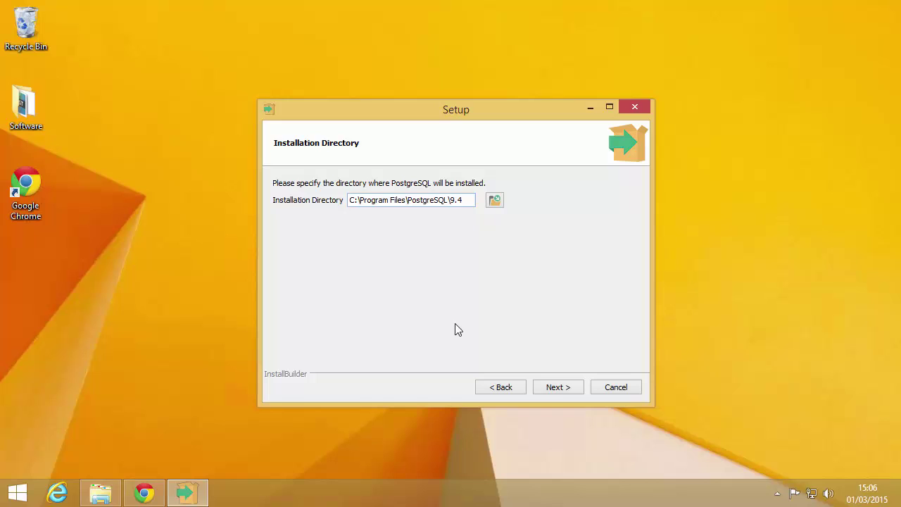
pyautogui.click(562, 388)
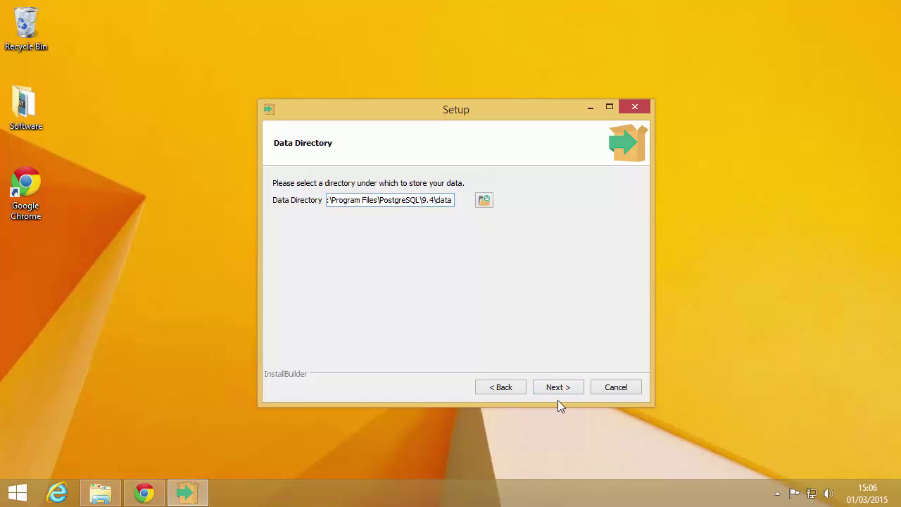
pyautogui.click(562, 390)
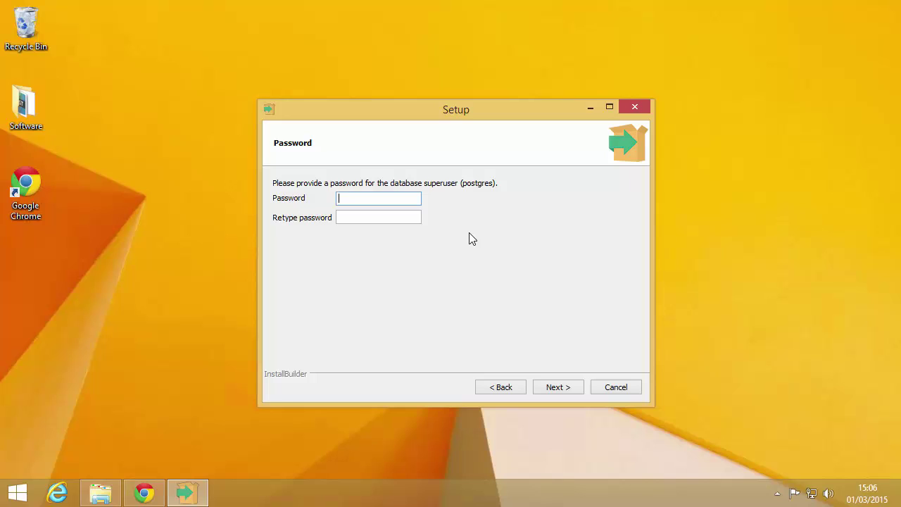
# - Enter and confirm the postgres superuser password
pyautogui.write('postgres')
pyautogui.press('Tab')
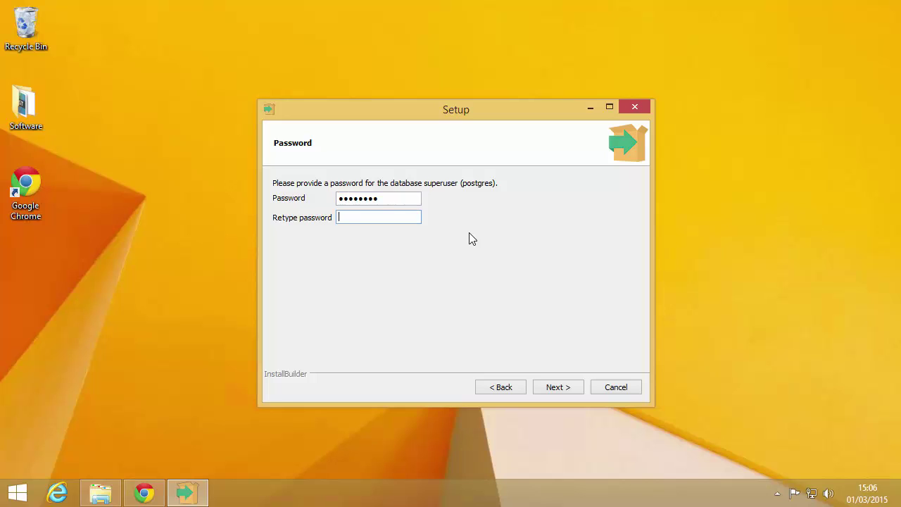
pyautogui.write('postgres')
pyautogui.click(555, 388)
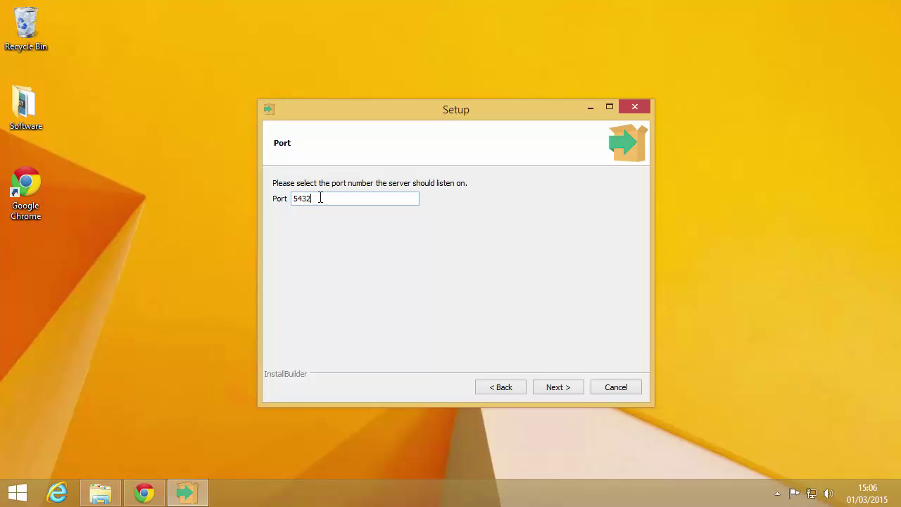
# - Keep port 5432 and the default locale, install, and turn off Launch Stack Builder at exit
pyautogui.click(564, 393)
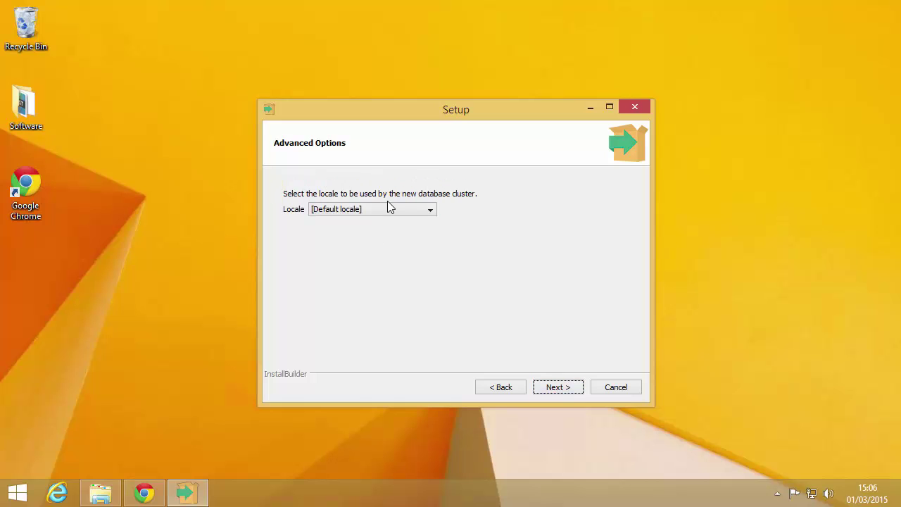
pyautogui.click(388, 208)
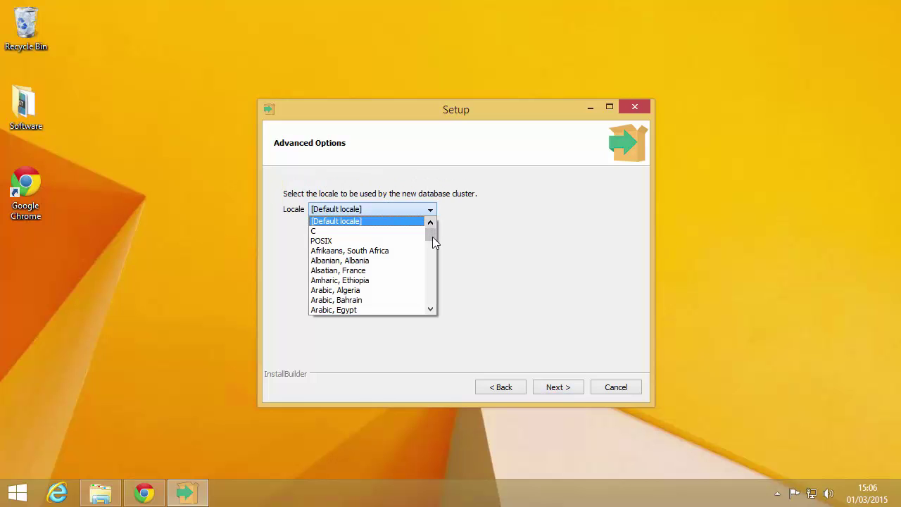
pyautogui.moveTo(432, 237); pyautogui.dragTo(440, 201)
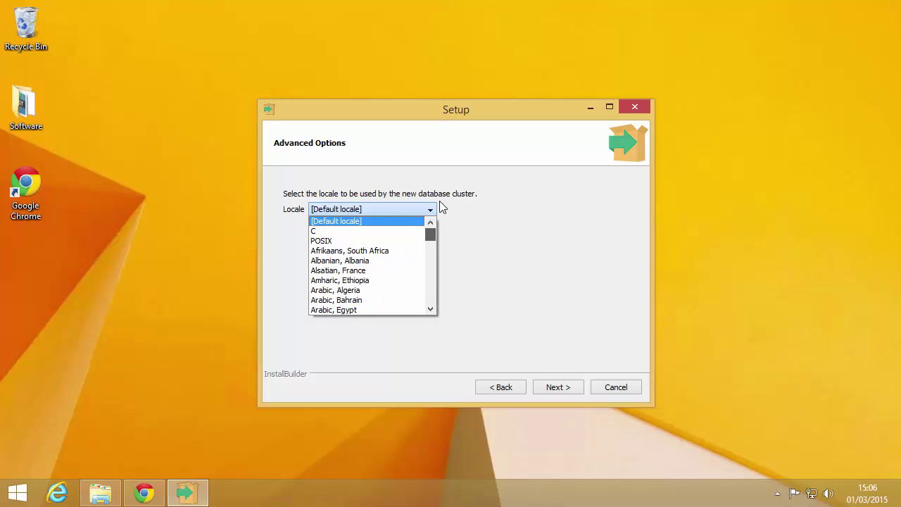
pyautogui.click(528, 205)
pyautogui.click(557, 388)
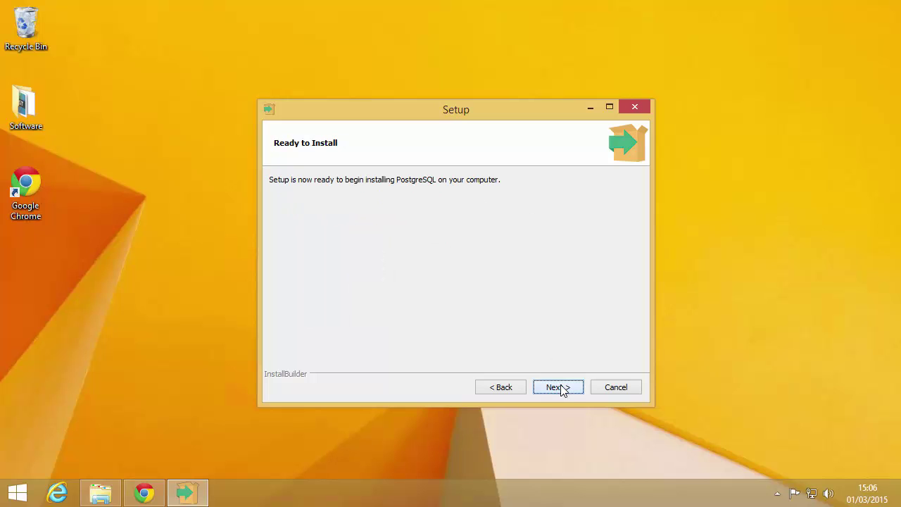
pyautogui.click(561, 389)
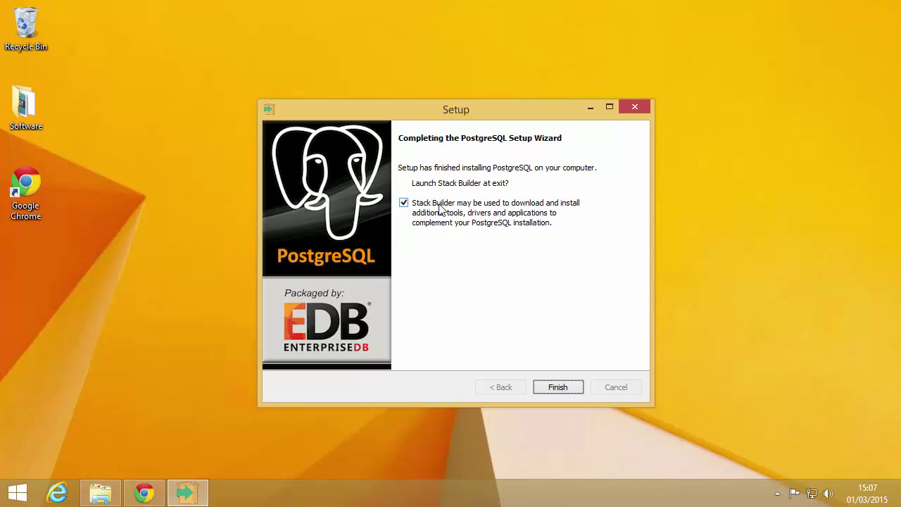
pyautogui.click(439, 209)
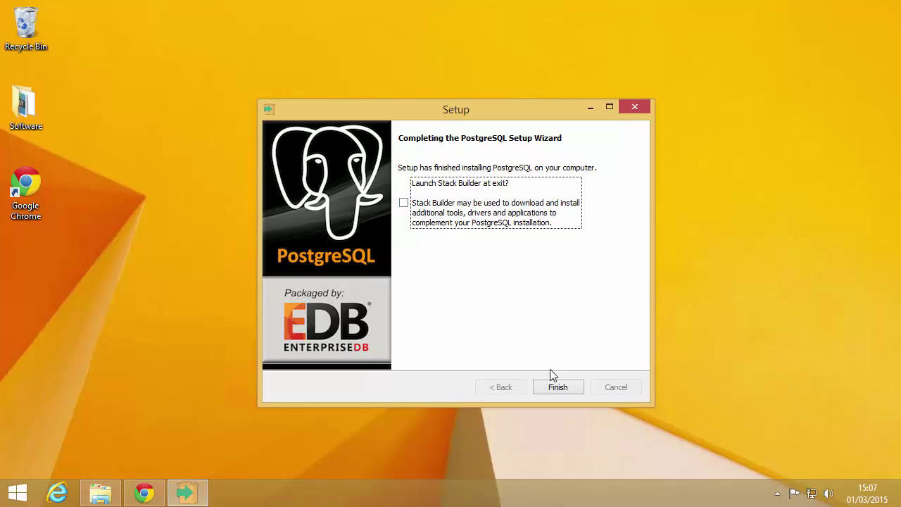
# - Finish PostgreSQL setup and launch the postgis-bundle installer from the Software folder
pyautogui.click(556, 388)
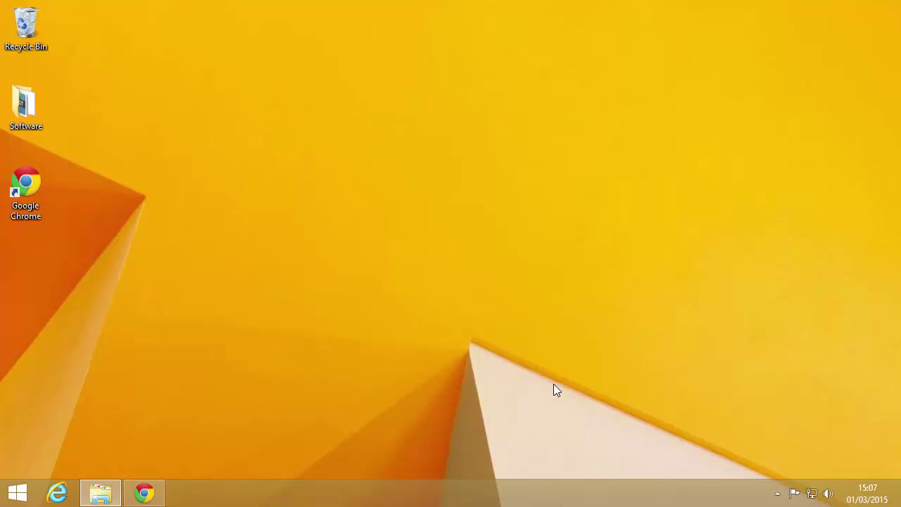
pyautogui.click(29, 106)
pyautogui.click(102, 491)
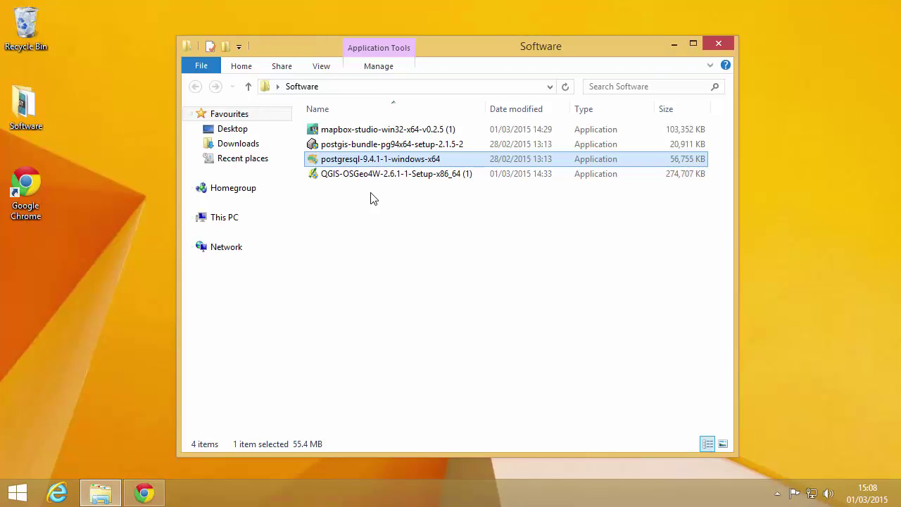
pyautogui.doubleClick(356, 149)
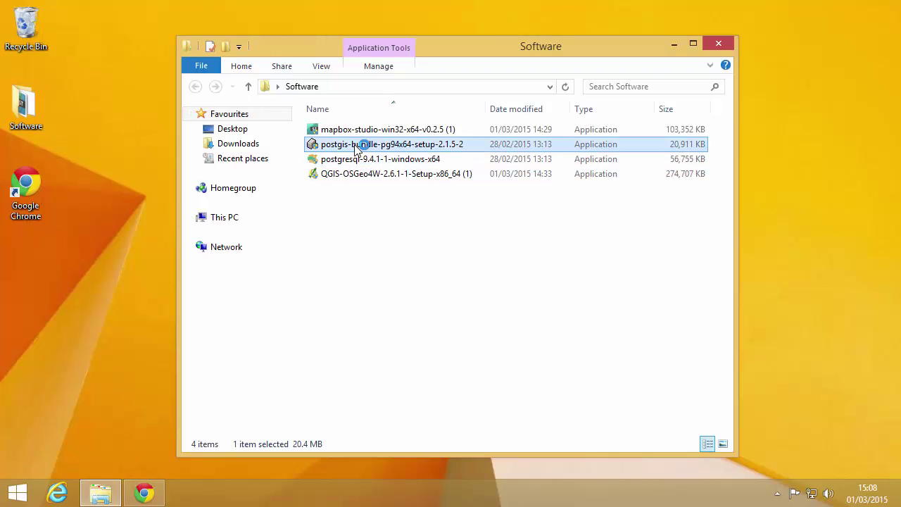
pyautogui.click(507, 274)
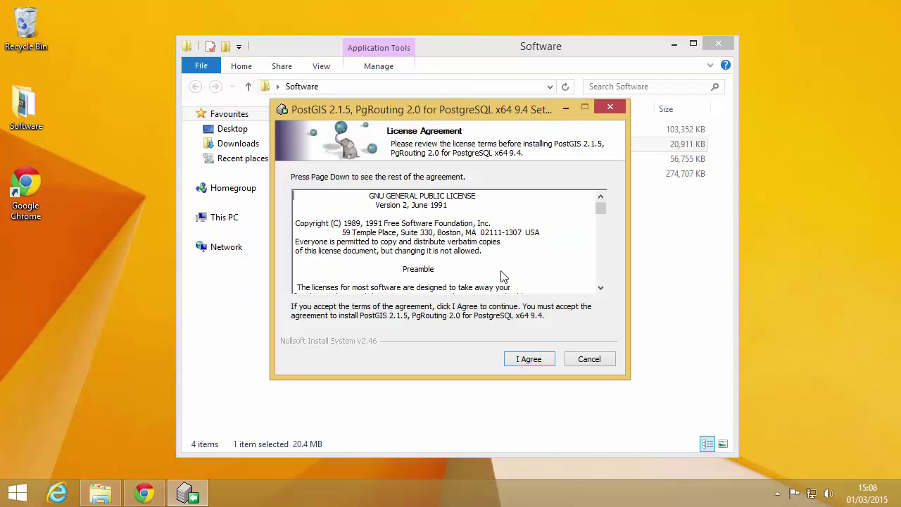
# - Accept the PostGIS license and tick Create spatial database
pyautogui.click(528, 361)
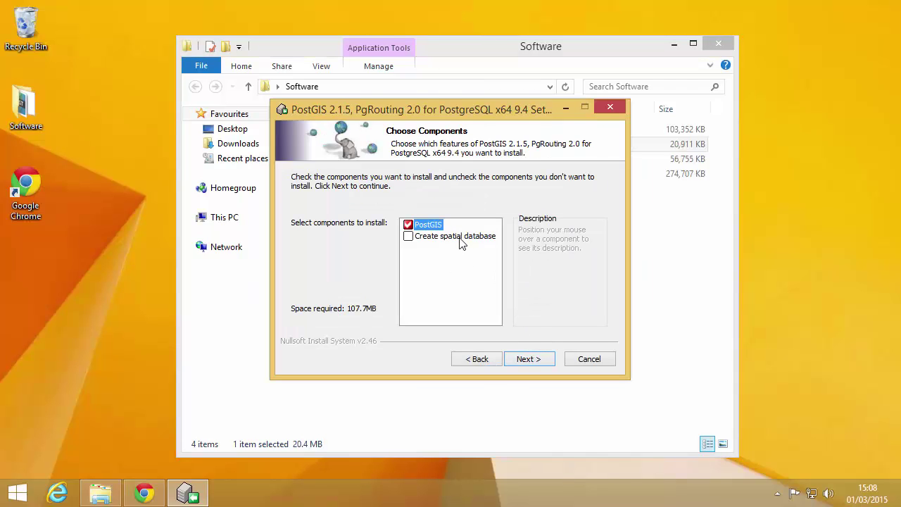
pyautogui.moveTo(463, 241)
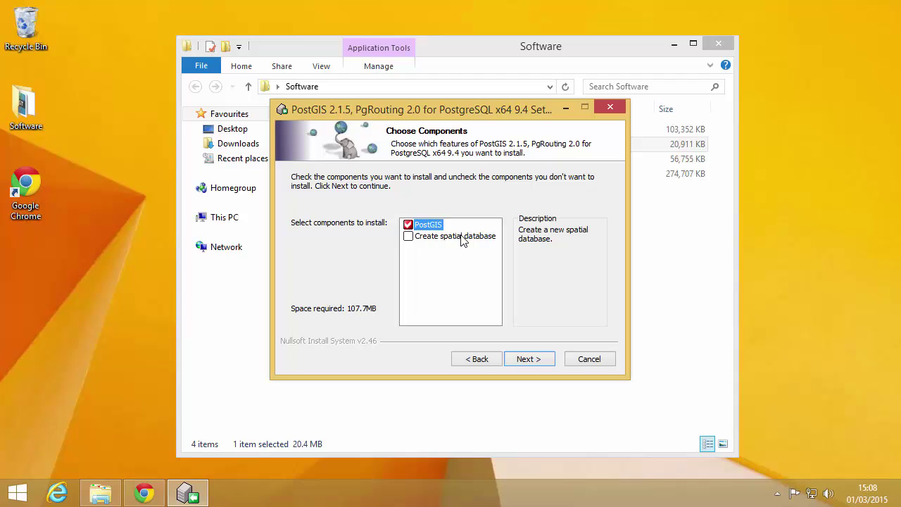
pyautogui.click(463, 240)
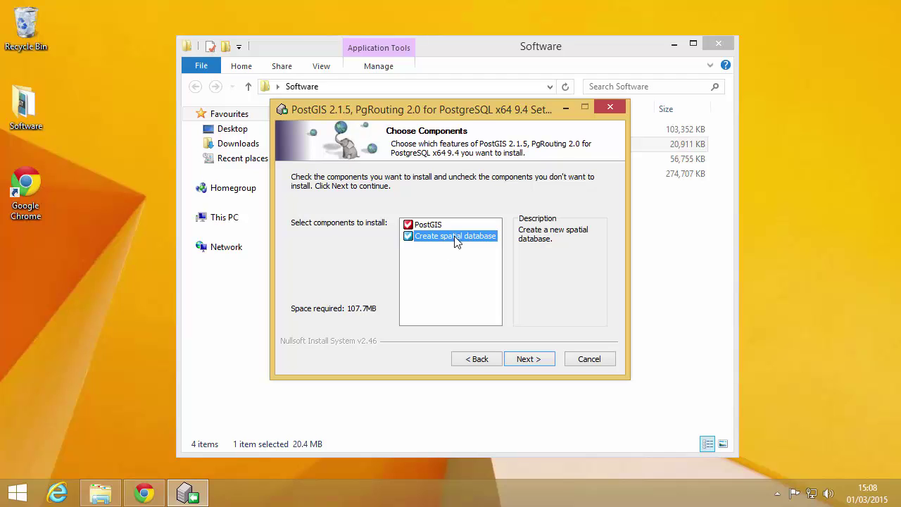
pyautogui.click(144, 493)
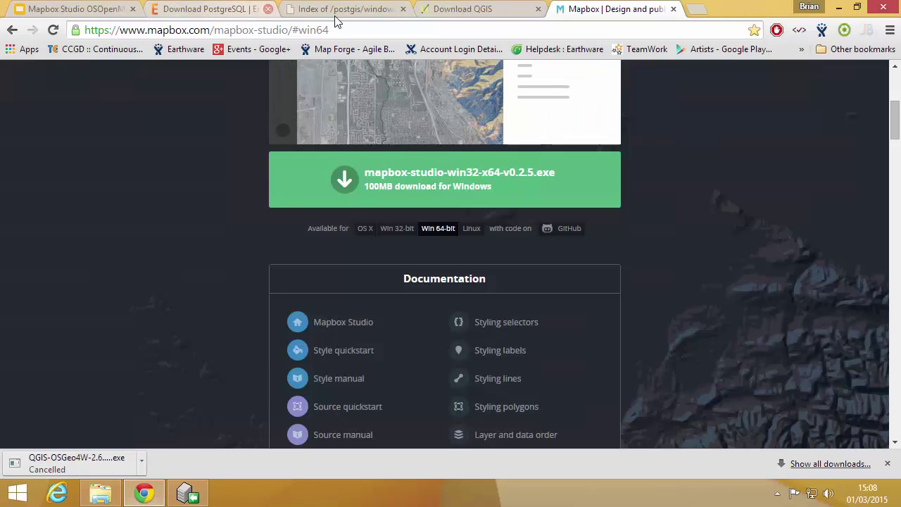
# - Go back to the PostGIS Windows downloads page and open its Documentation link
pyautogui.click(304, 12)
pyautogui.click(12, 30)
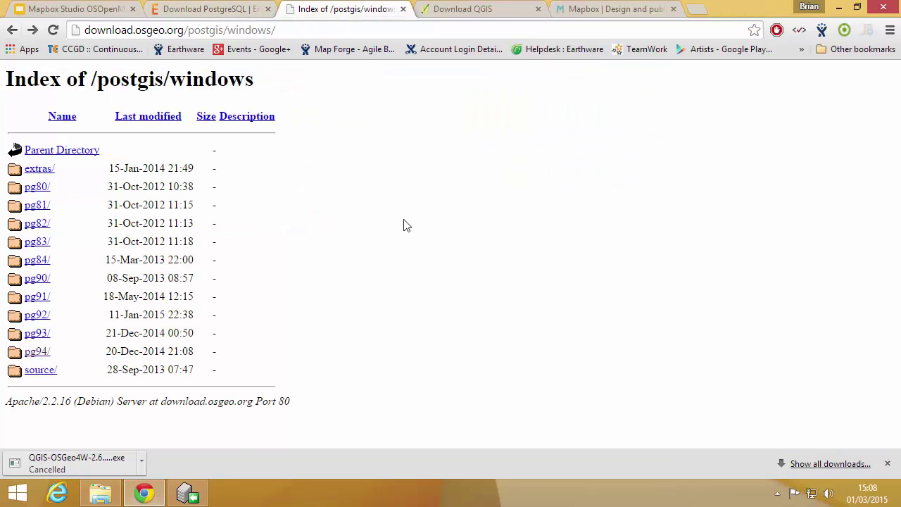
pyautogui.click(12, 31)
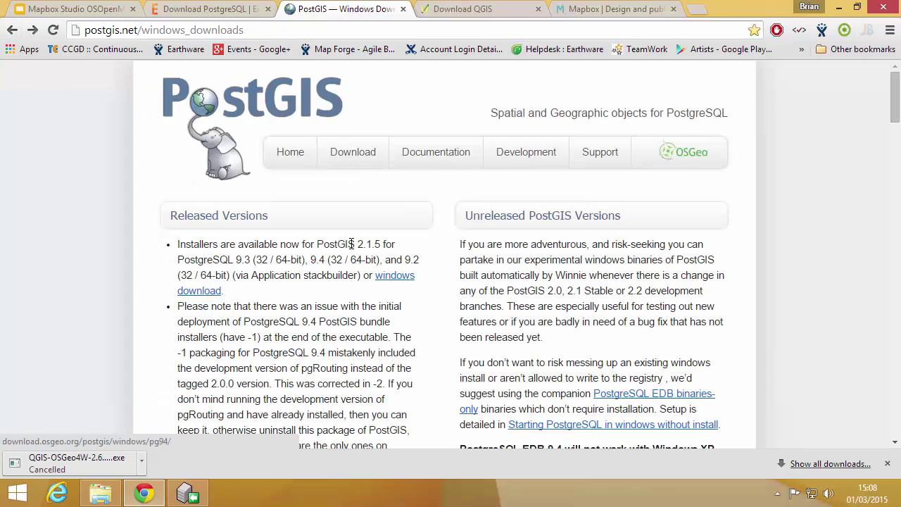
pyautogui.click(448, 155)
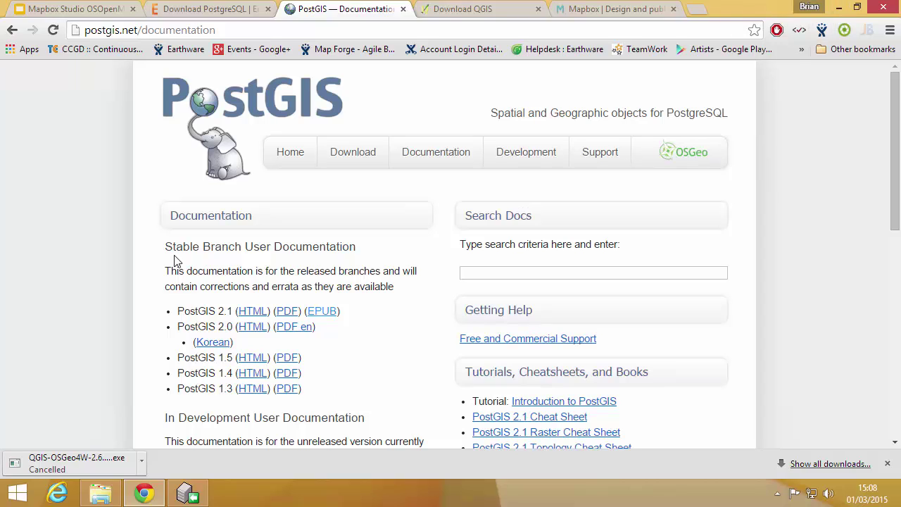
# - Keep the default PostGIS install folder C:\Program Files\PostgreSQL\9.4\
pyautogui.click(841, 7)
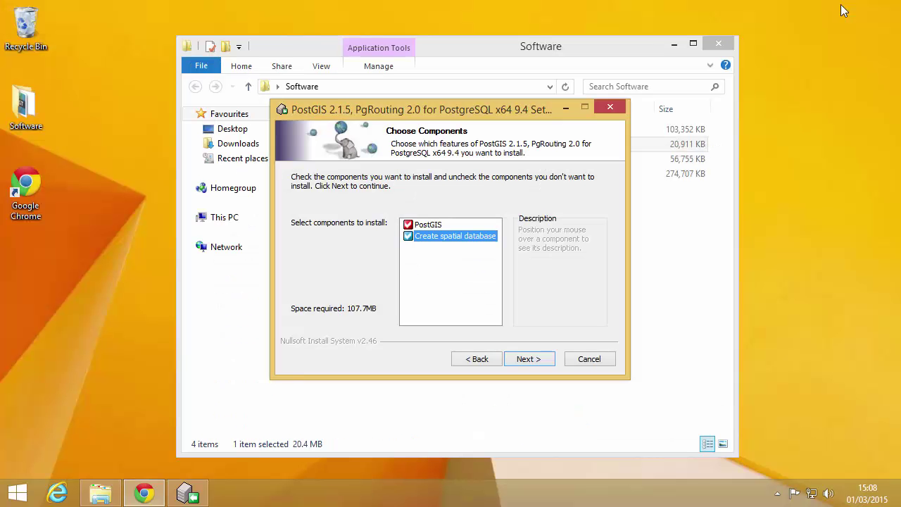
pyautogui.click(527, 360)
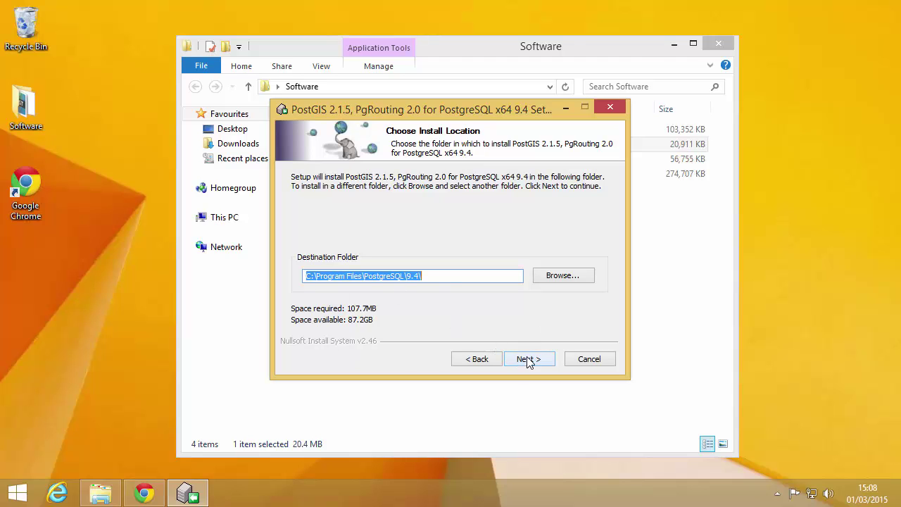
pyautogui.click(674, 44)
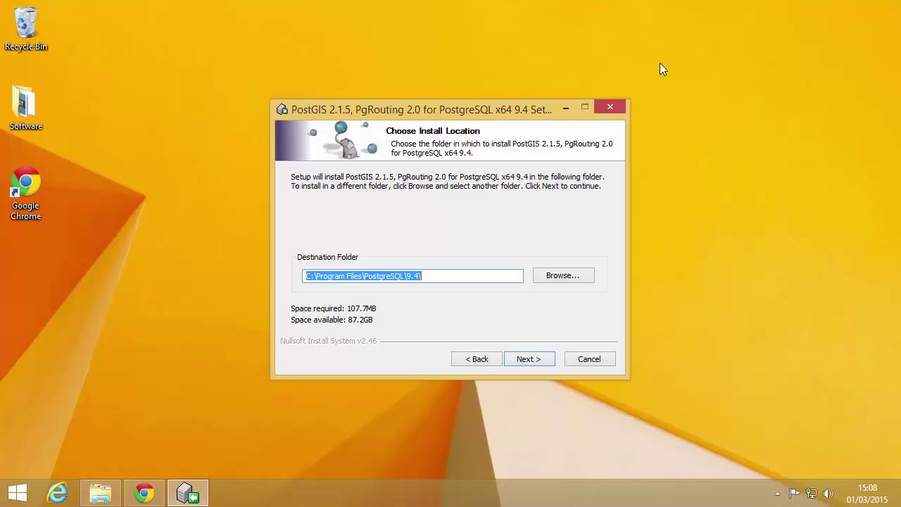
pyautogui.click(540, 360)
# - Enter the postgres user's password and name the spatial database tutorial
pyautogui.click(385, 213)
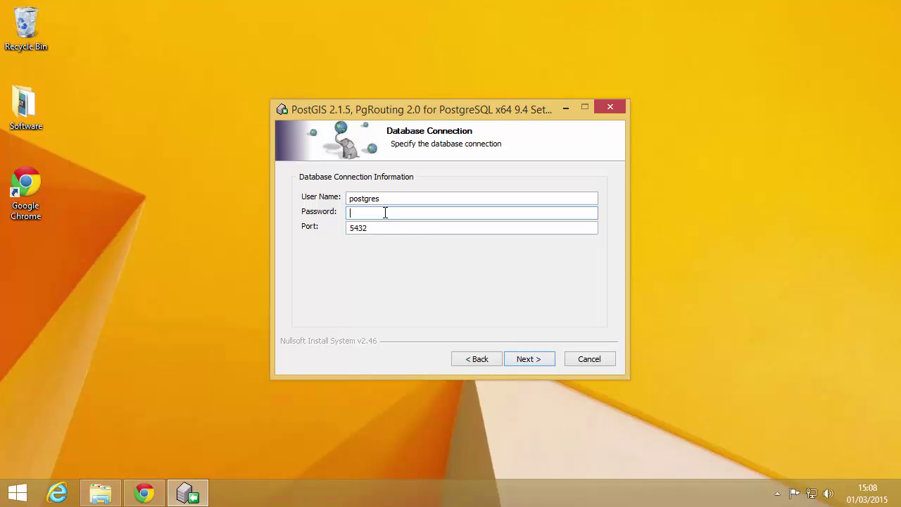
pyautogui.write('postgres')
pyautogui.click(531, 361)
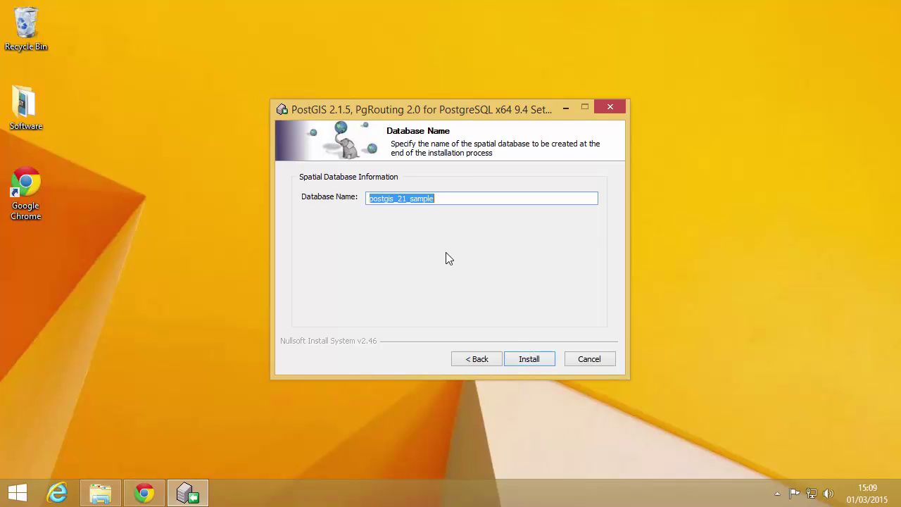
pyautogui.write('tuto')
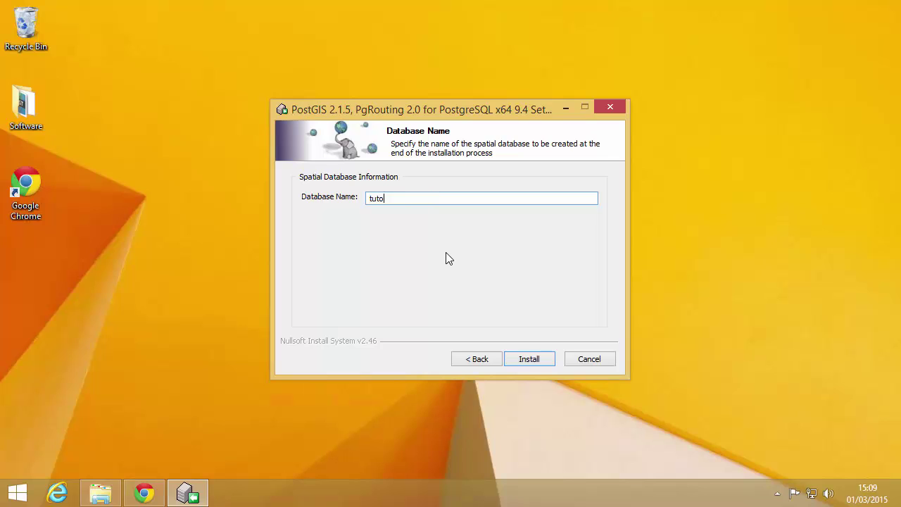
pyautogui.write('rial')
# - Install PostGIS, saying Yes to GDAL_DATA, common raster drivers and out-db rasters
pyautogui.click(529, 359)
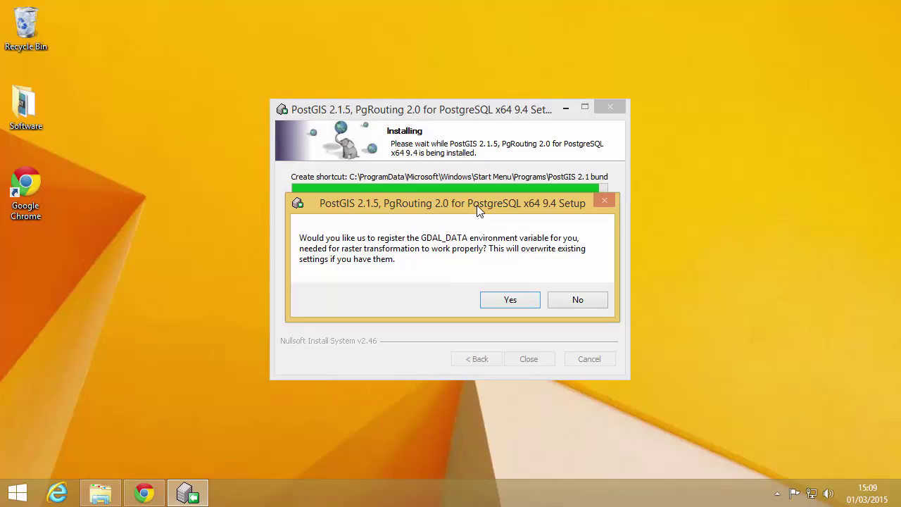
pyautogui.click(508, 303)
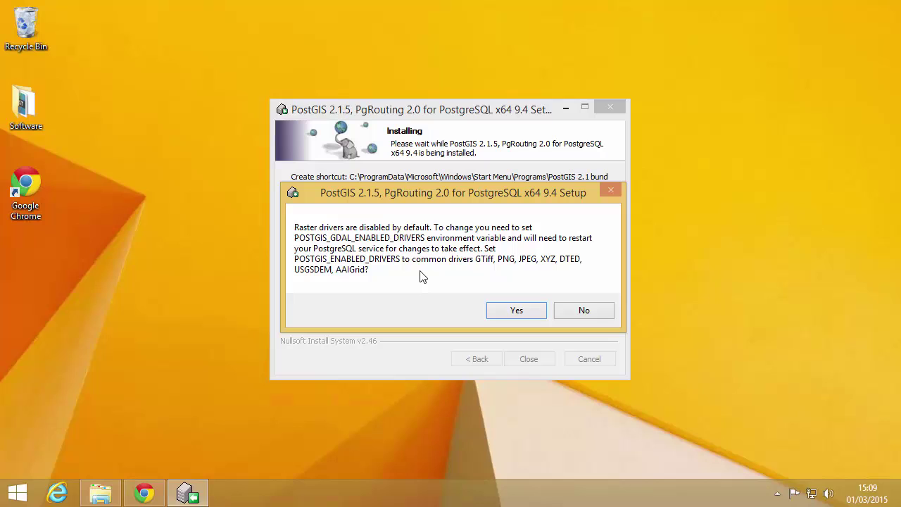
pyautogui.click(517, 315)
pyautogui.click(511, 303)
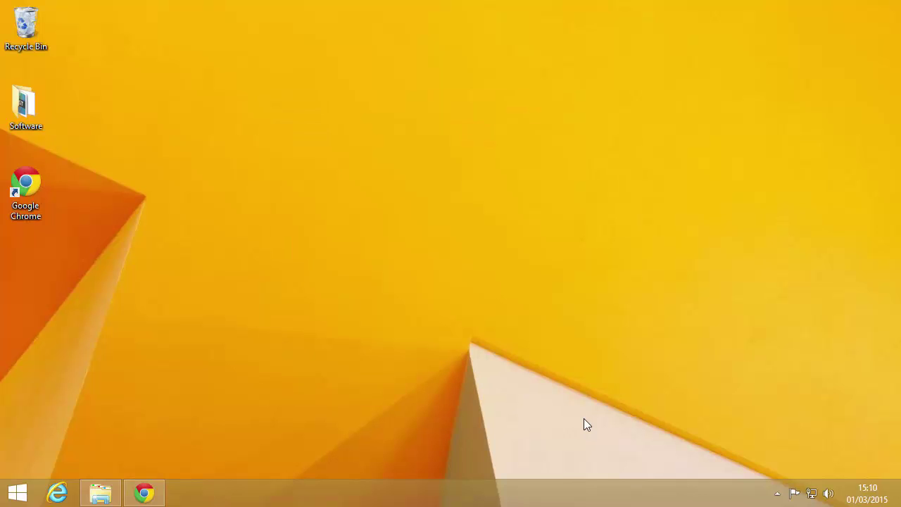
# - Launch pgAdmin III from the Start screen search and maximise its window
pyautogui.press('super')
pyautogui.write('pgadmin III')
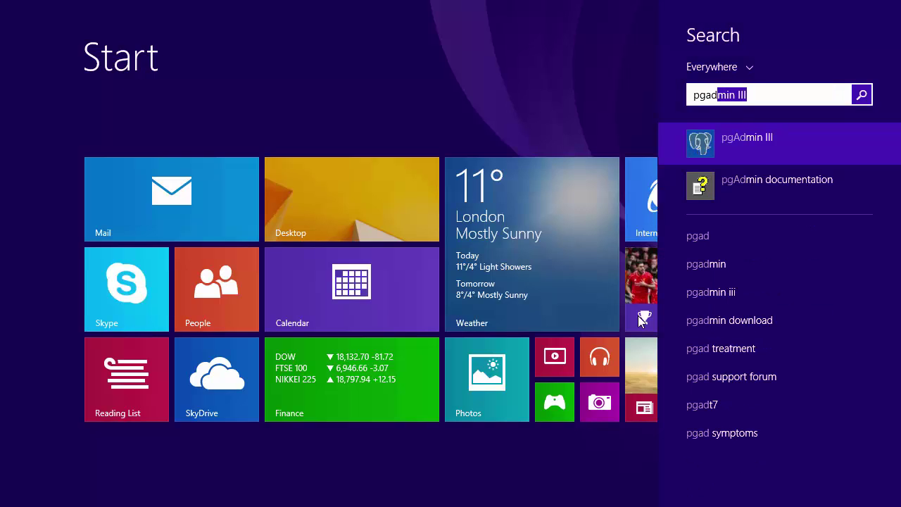
pyautogui.click(747, 140)
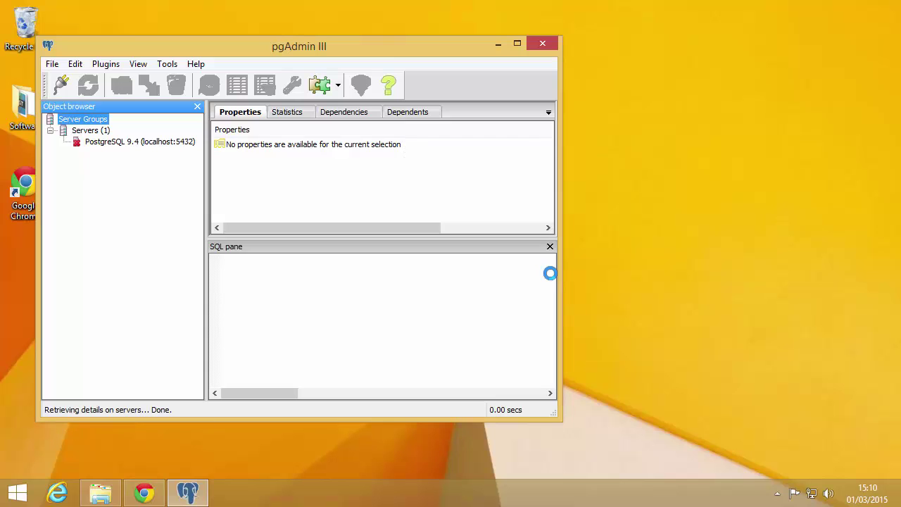
pyautogui.moveTo(437, 50); pyautogui.dragTo(508, 51)
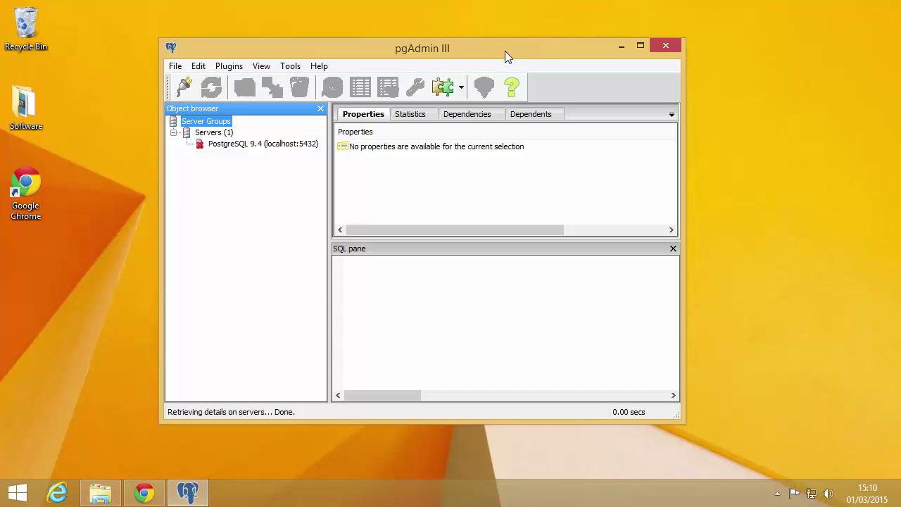
pyautogui.doubleClick(504, 51)
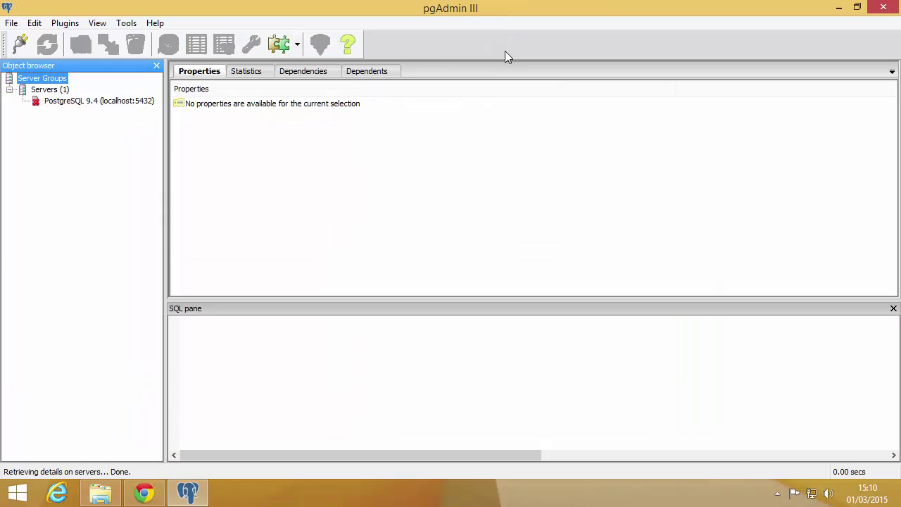
# - Connect to the PostgreSQL 9.4 localhost:5432 server with the stored password, dismissing the hint
pyautogui.doubleClick(61, 104)
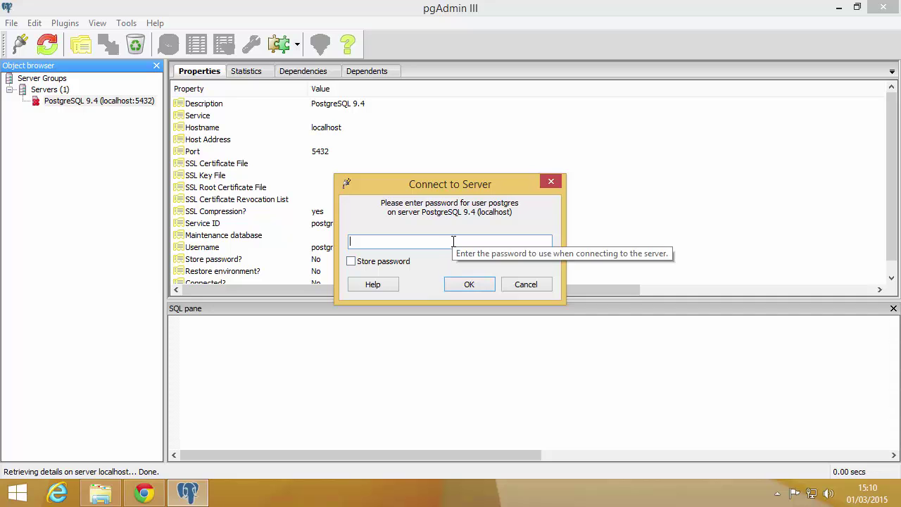
pyautogui.write('postgres')
pyautogui.click(359, 263)
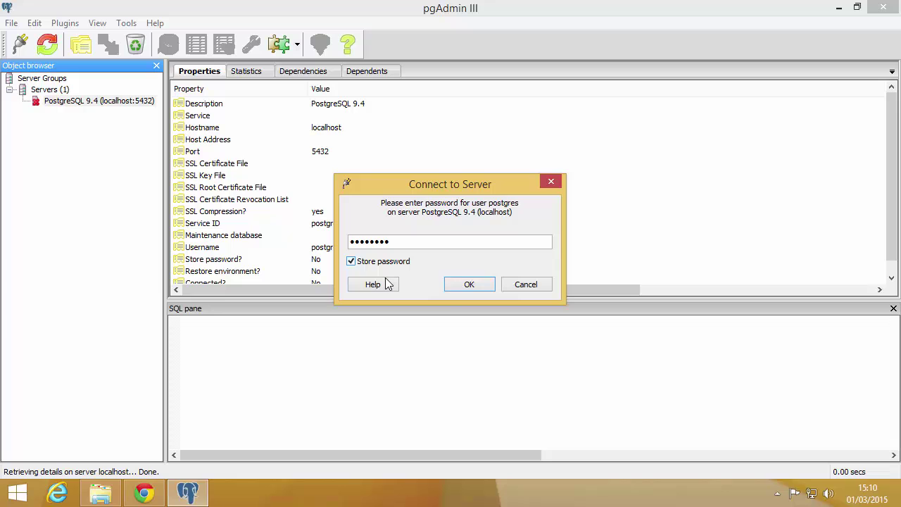
pyautogui.click(469, 286)
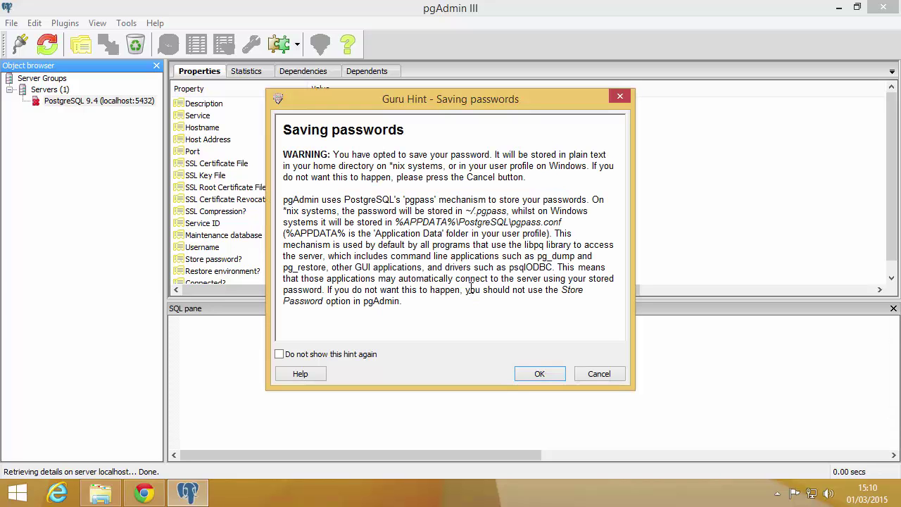
pyautogui.click(343, 355)
pyautogui.click(531, 374)
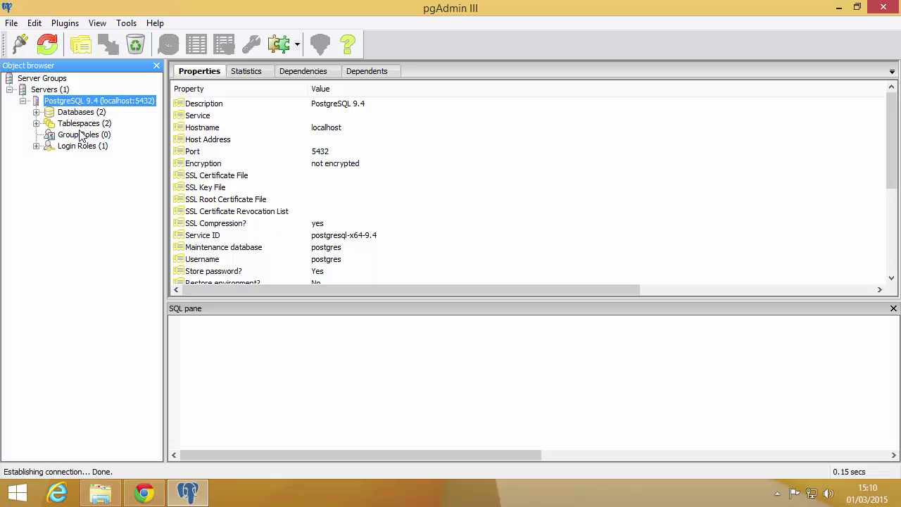
# - Expand Databases > tutorial > Schemas > public > Tables to reveal the spatial_ref_sys table
pyautogui.doubleClick(85, 114)
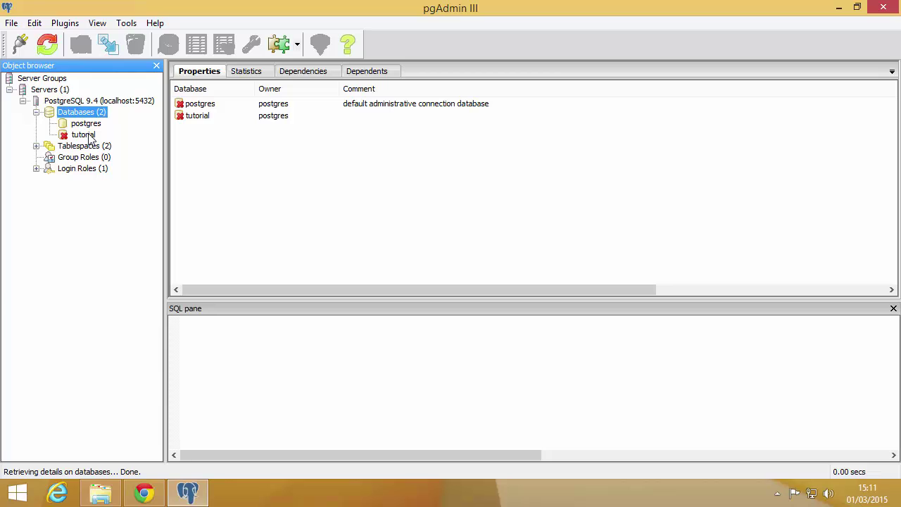
pyautogui.click(90, 137)
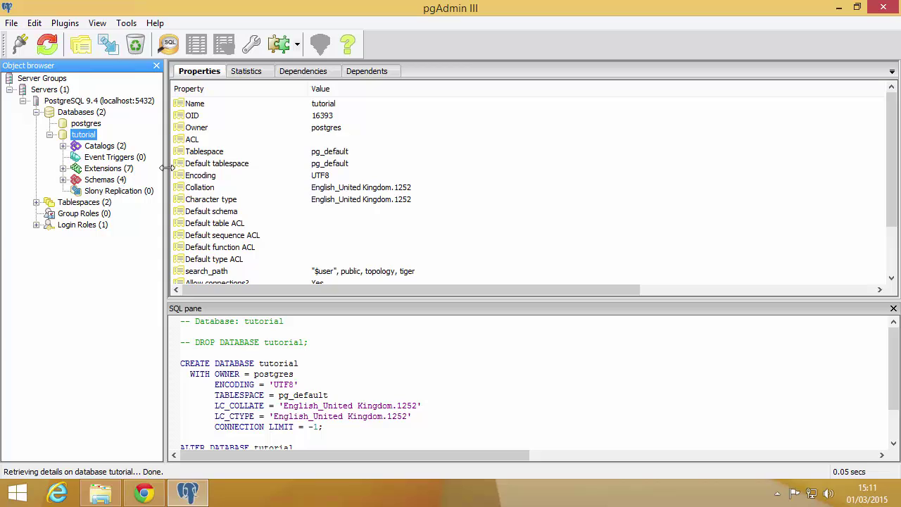
pyautogui.click(109, 183)
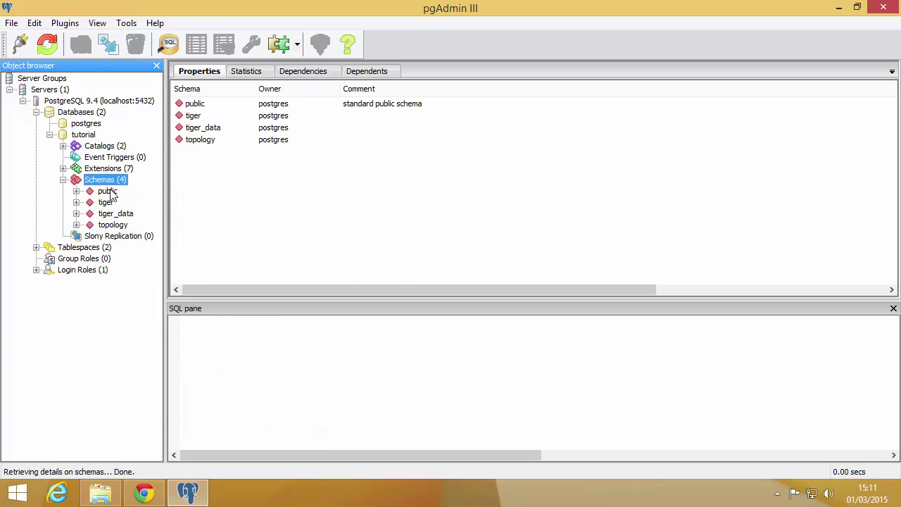
pyautogui.click(109, 192)
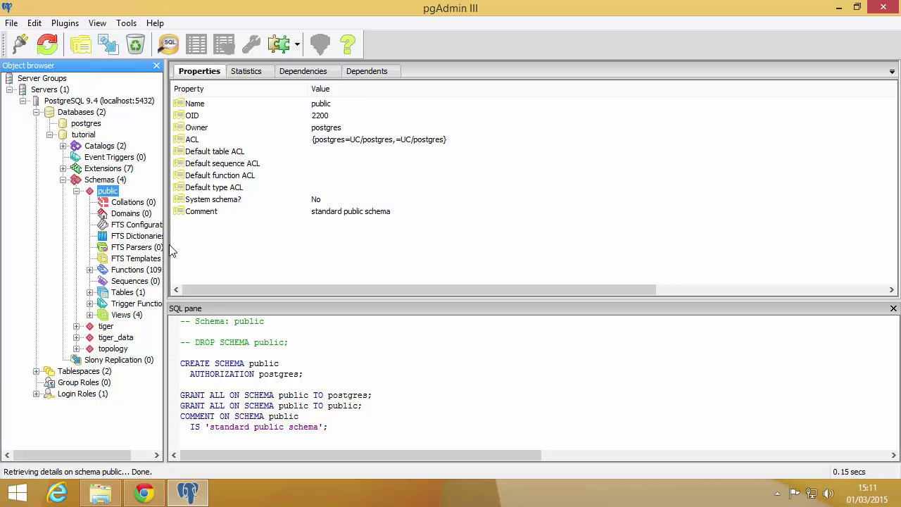
pyautogui.moveTo(169, 251); pyautogui.dragTo(255, 249)
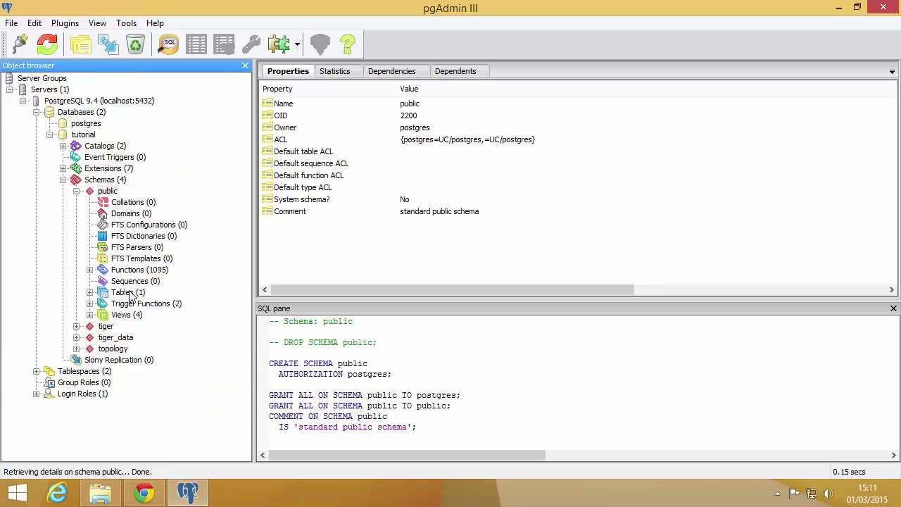
pyautogui.click(129, 294)
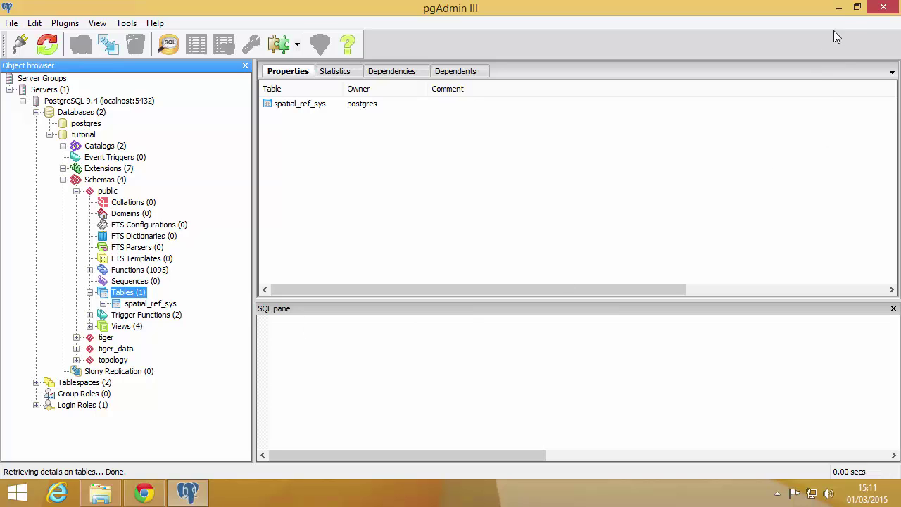
# - Minimise pgAdmin and run the QGIS-OSGeo4W installer from the Software folder, approving UAC
pyautogui.click(839, 8)
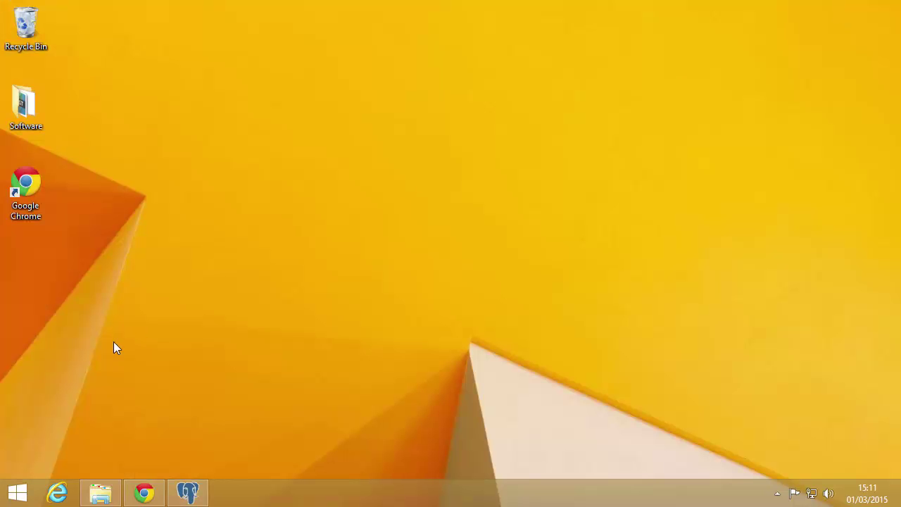
pyautogui.doubleClick(32, 116)
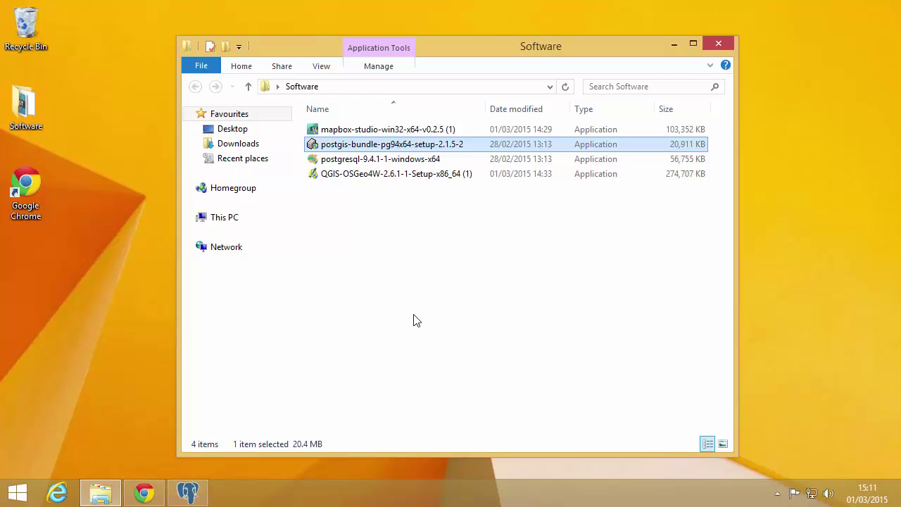
pyautogui.click(413, 316)
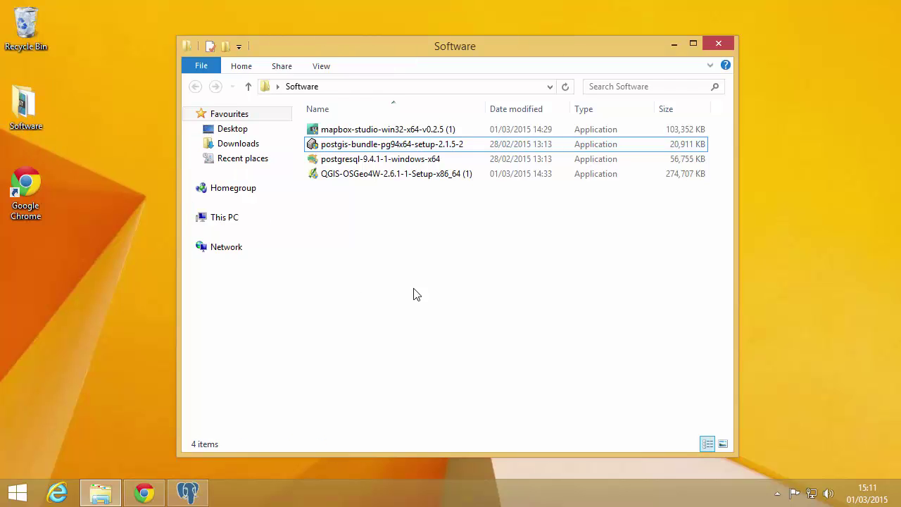
pyautogui.doubleClick(390, 177)
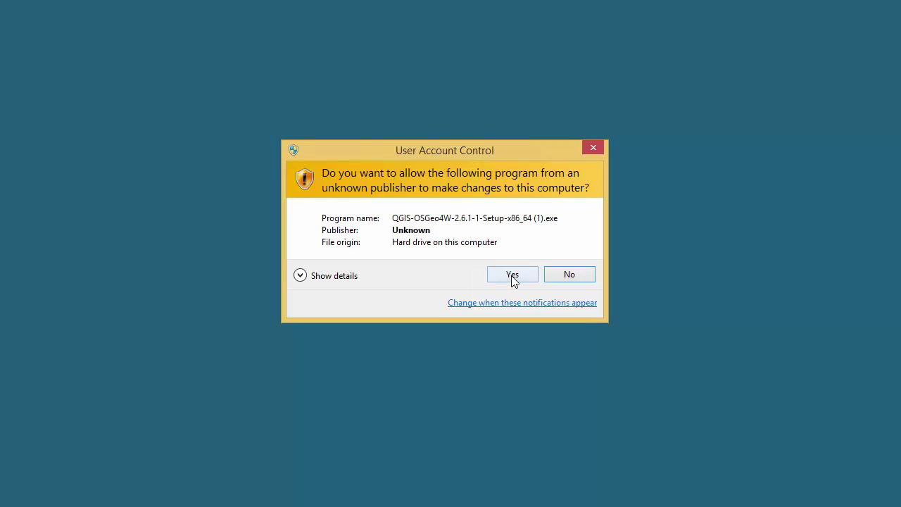
pyautogui.click(513, 276)
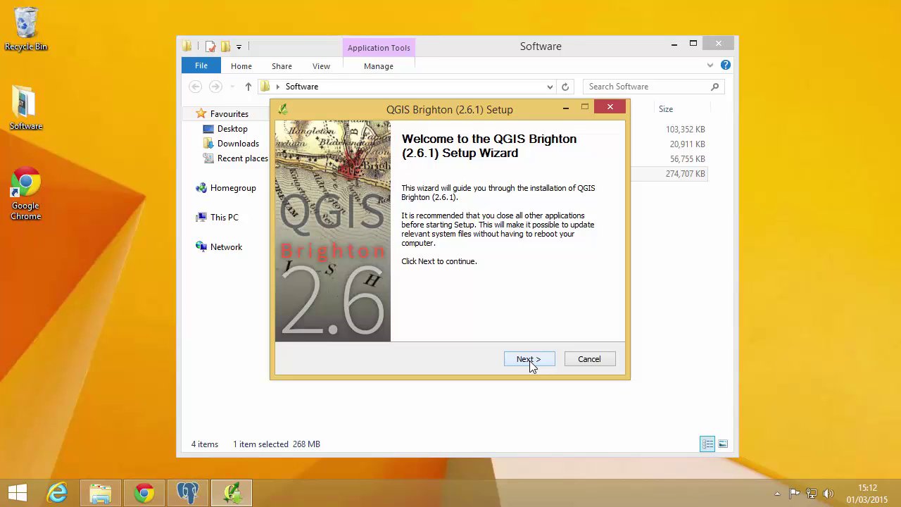
# - Accept the licence and install QGIS to the default folder with only the QGIS component
pyautogui.click(530, 360)
pyautogui.click(525, 357)
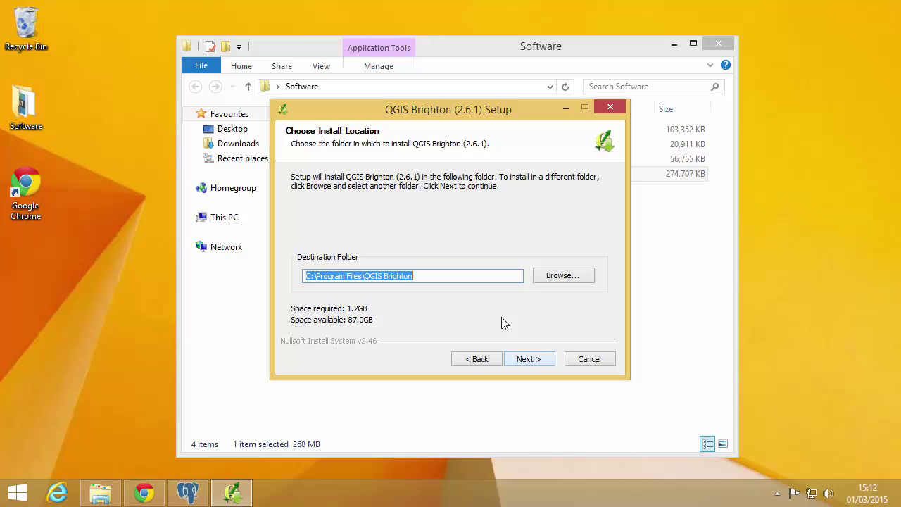
pyautogui.click(539, 360)
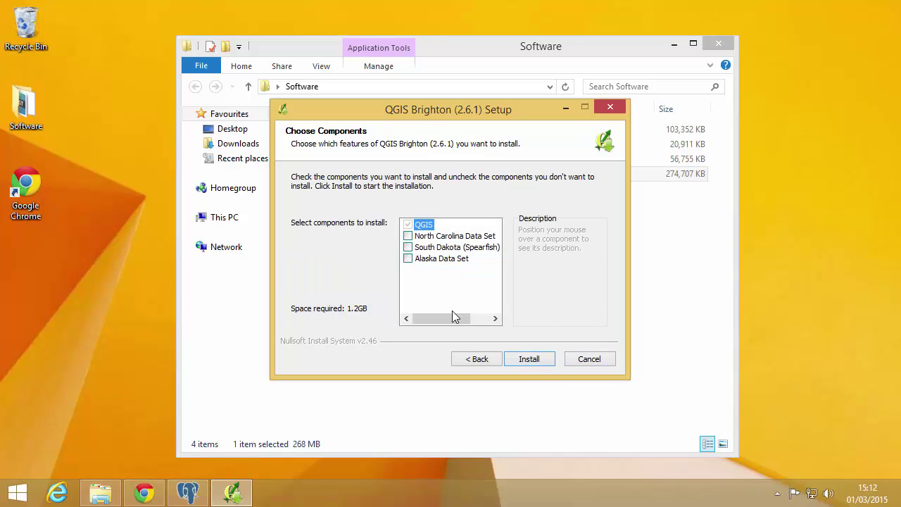
pyautogui.click(529, 360)
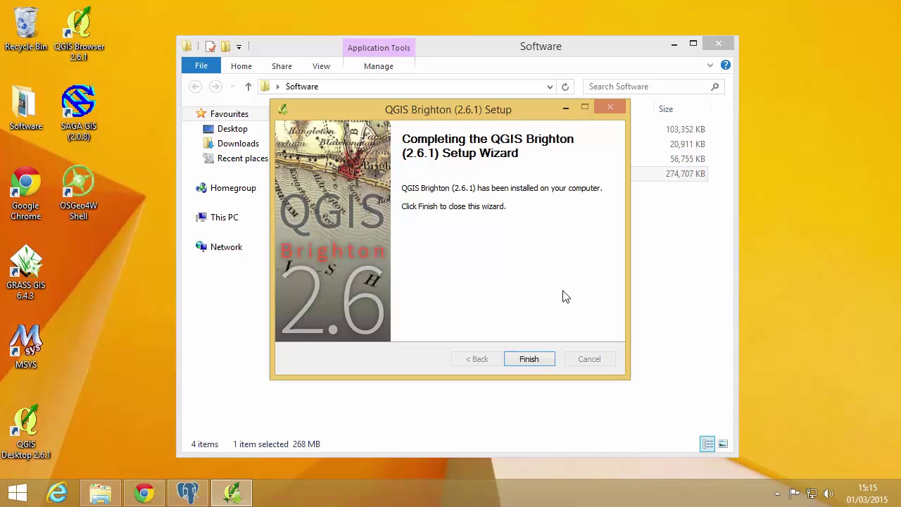
# - Point out the new SAGA GIS, OSGeo4W Shell and QGIS Desktop 2.6.1 shortcuts, then close the wizard
pyautogui.click(81, 129)
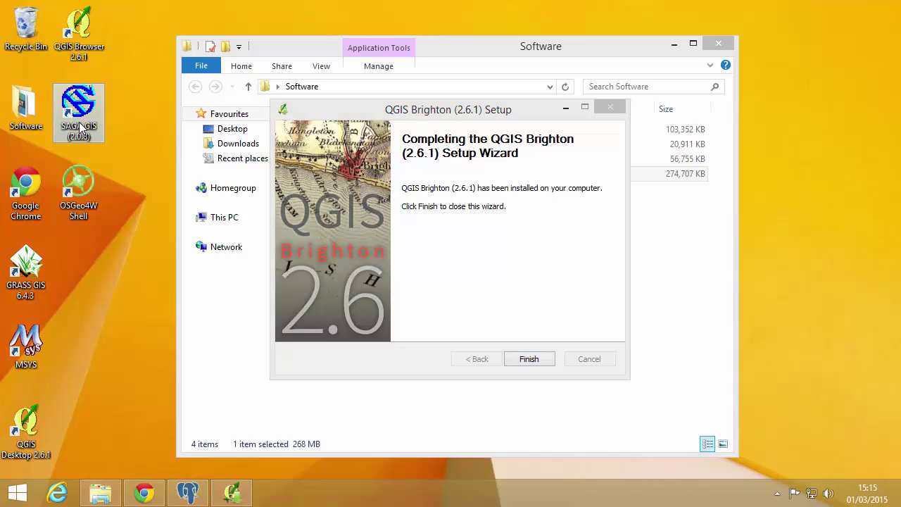
pyautogui.click(81, 196)
pyautogui.click(26, 426)
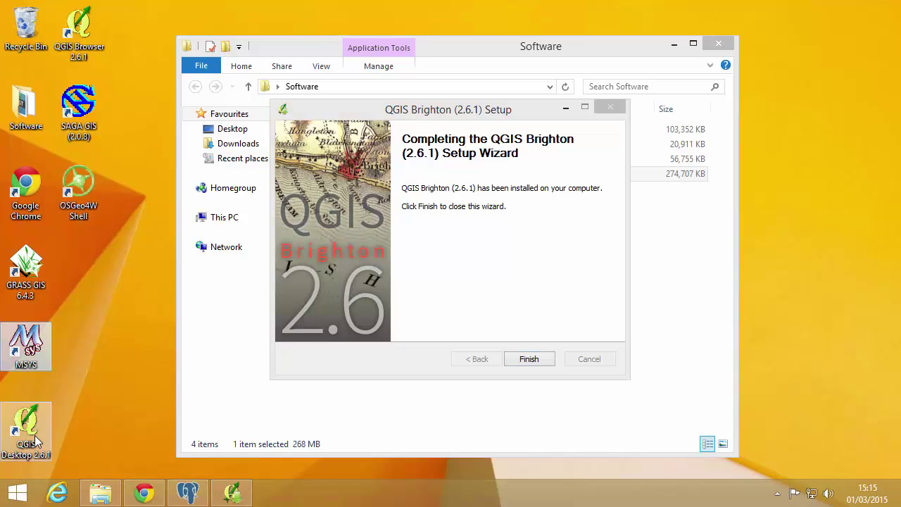
pyautogui.click(100, 454)
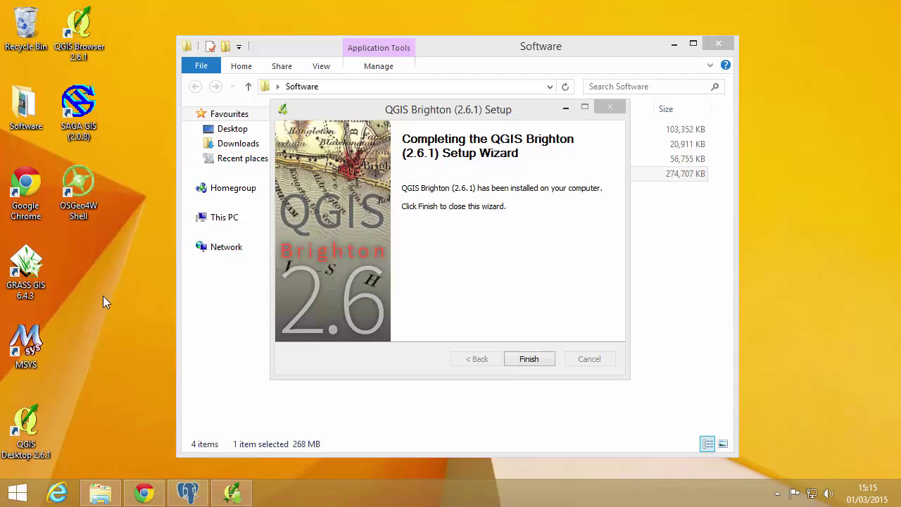
pyautogui.click(530, 360)
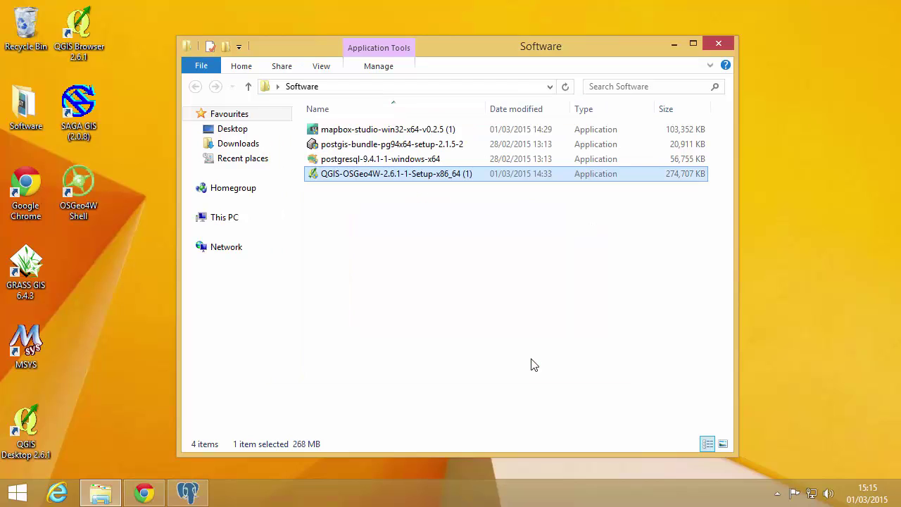
pyautogui.press('super')
pyautogui.write('qgiS Desktop 2.6.1')
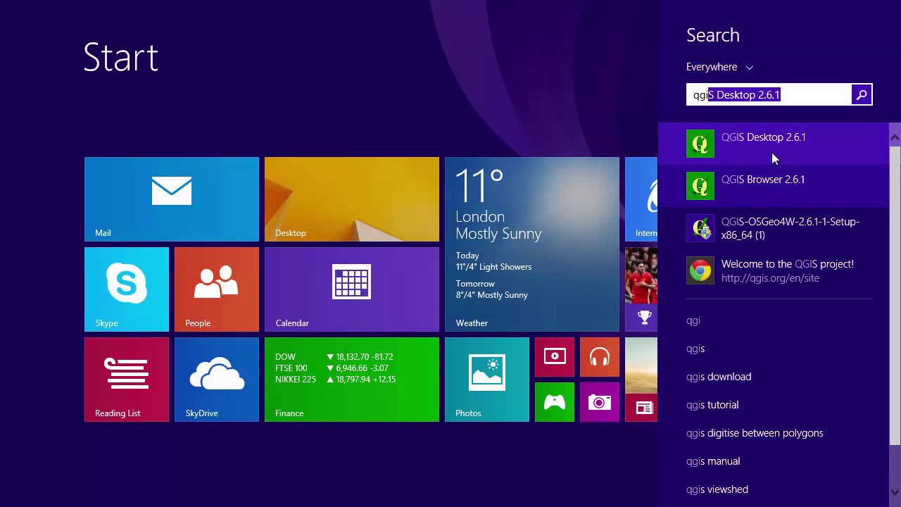
pyautogui.click(771, 152)
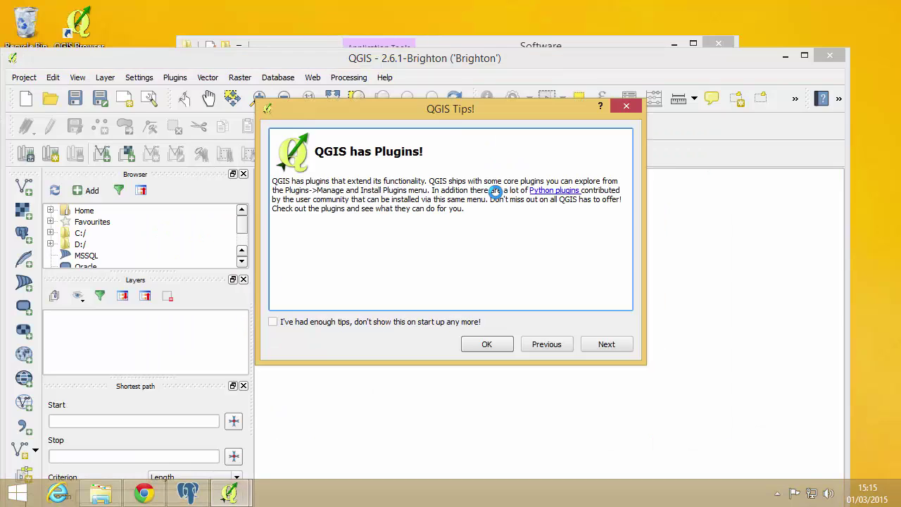
pyautogui.click(489, 343)
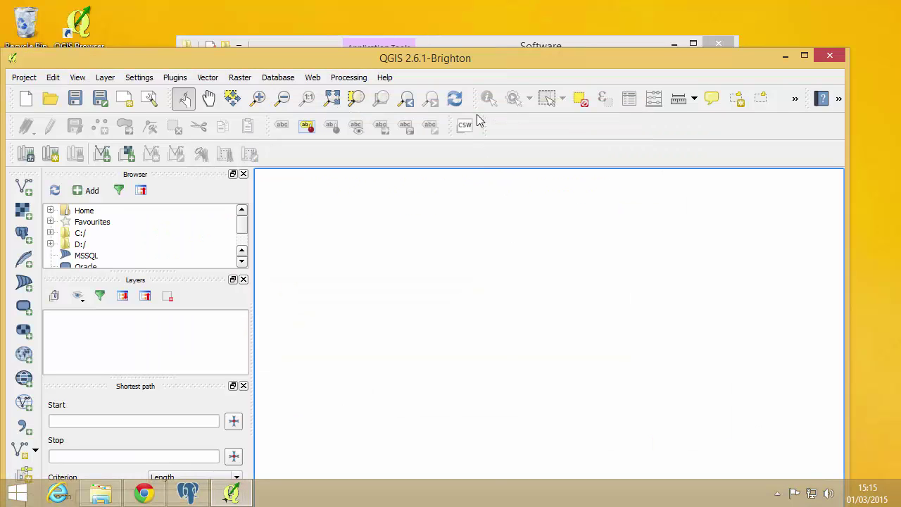
pyautogui.doubleClick(490, 58)
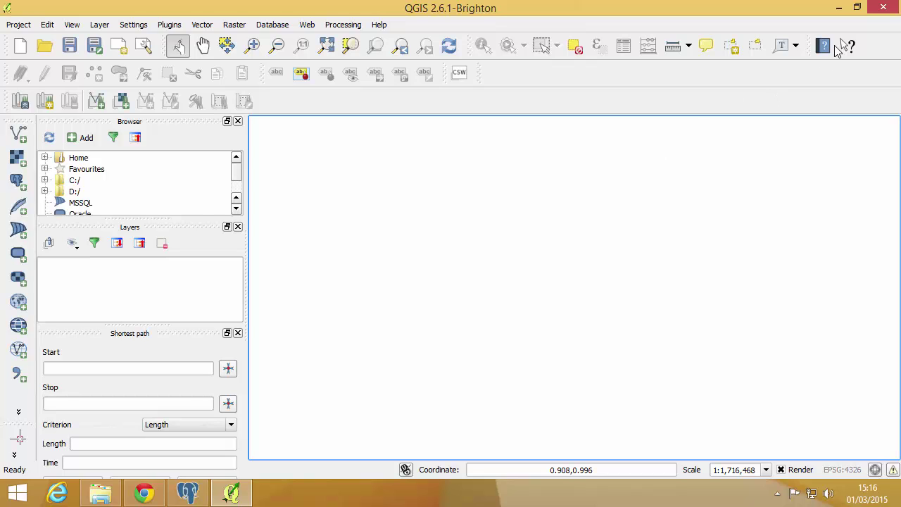
pyautogui.click(884, 8)
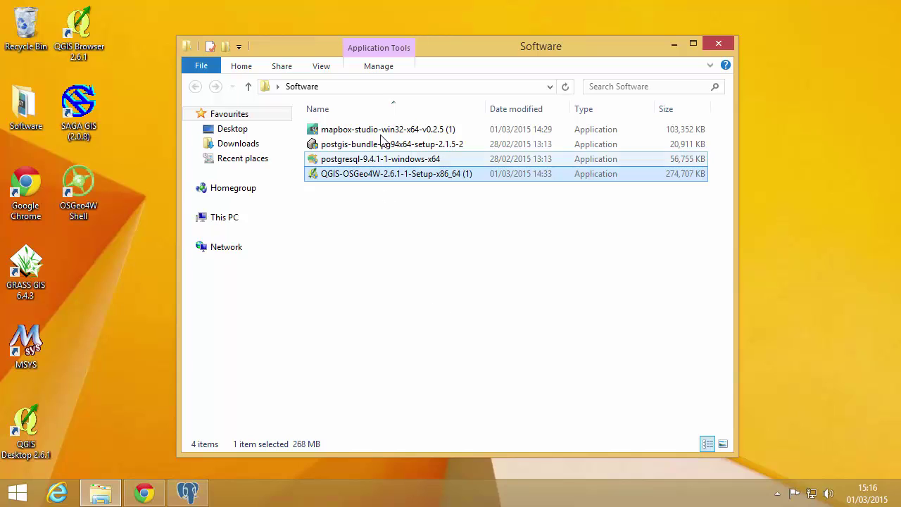
# - Run the mapbox-studio installer with the default Start Menu folder and finish the setup
pyautogui.click(384, 133)
pyautogui.doubleClick(384, 134)
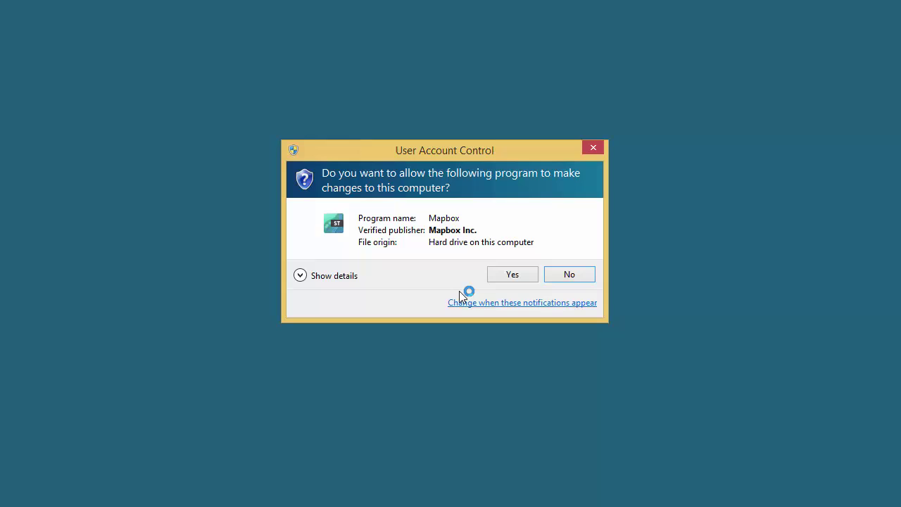
pyautogui.click(512, 279)
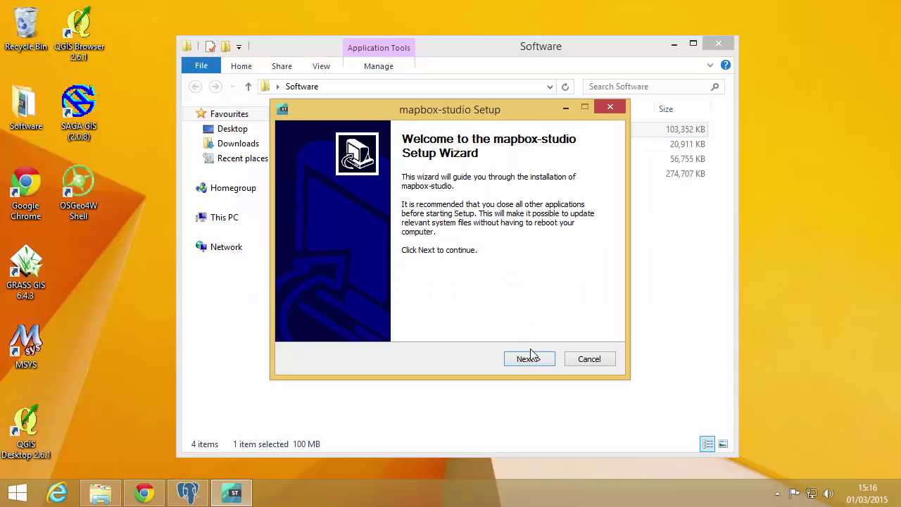
pyautogui.click(529, 358)
pyautogui.click(529, 359)
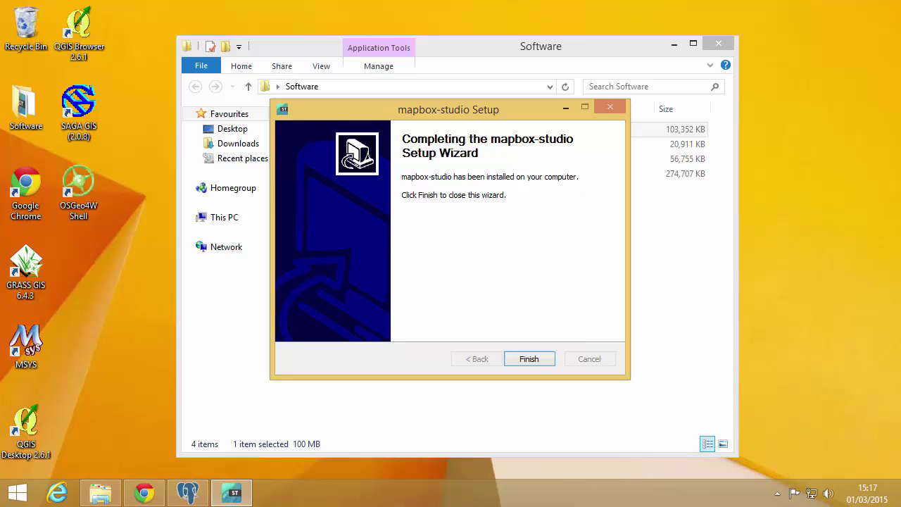
pyautogui.click(530, 359)
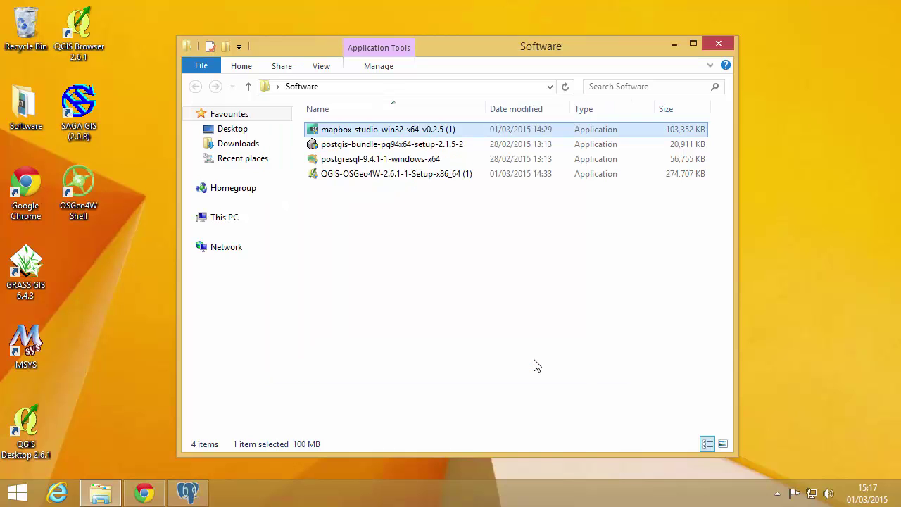